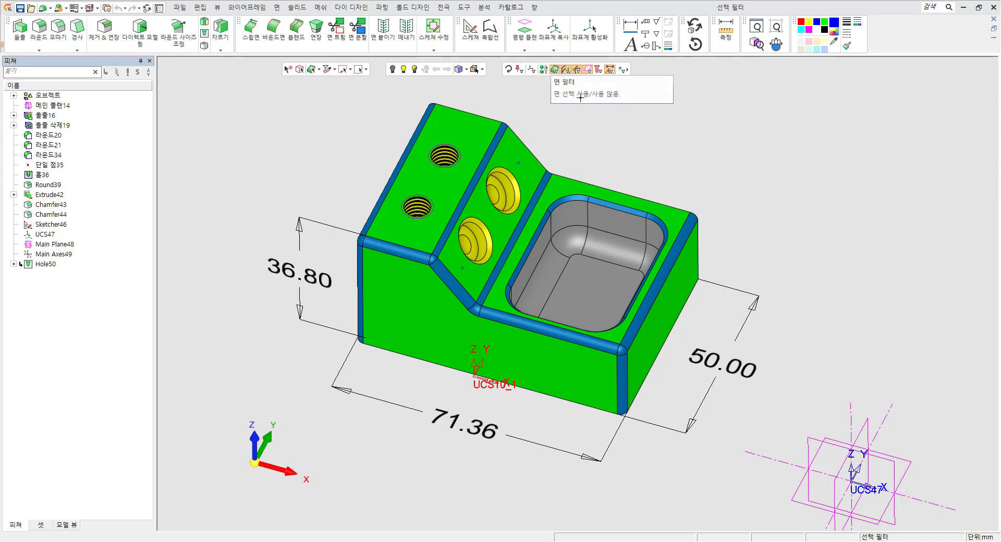
Turn on the object selection filter and select the whole part body.
{"action": "left_click", "coordinate": [544, 69]}
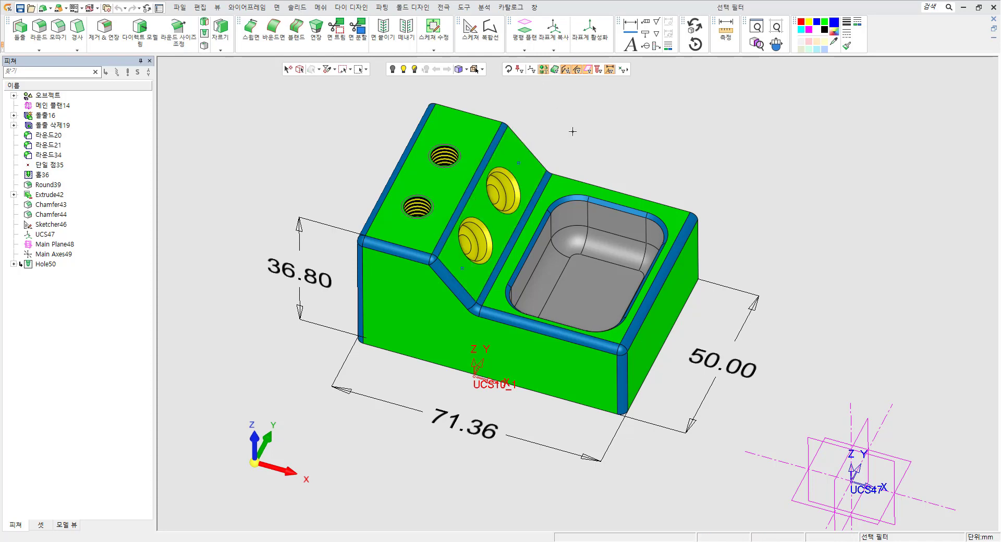
{"action": "left_click", "coordinate": [508, 187]}
{"action": "left_click", "coordinate": [533, 188]}
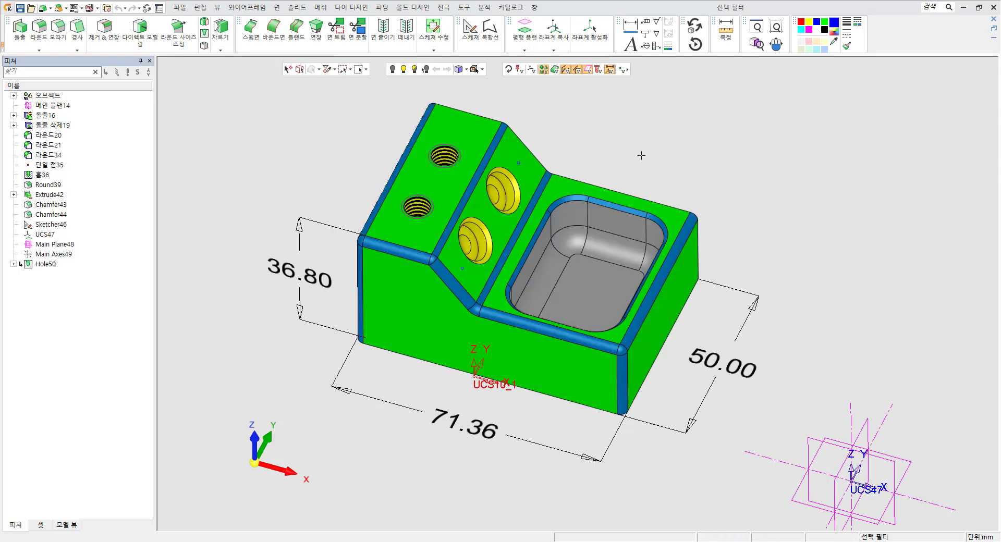
{"action": "left_click", "coordinate": [548, 190]}
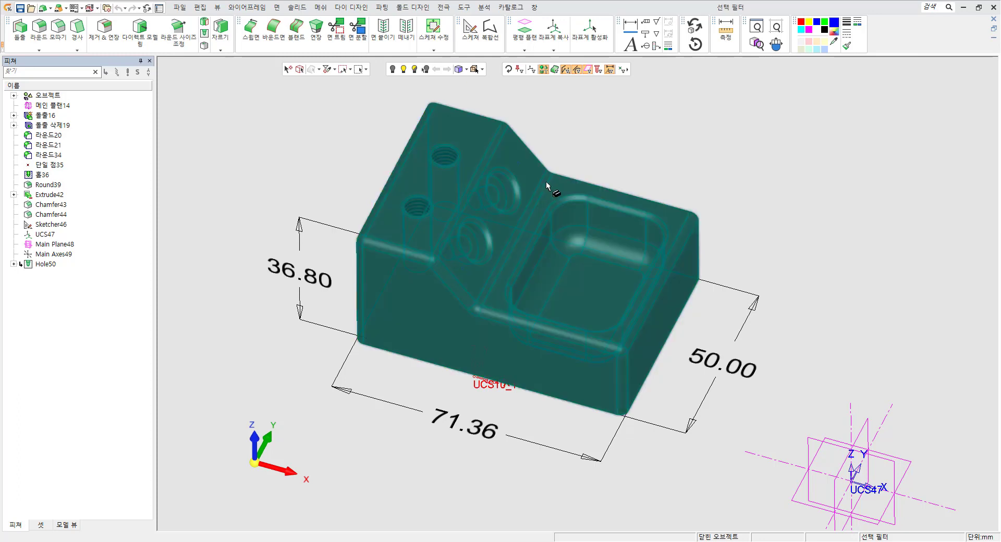
{"action": "left_click", "coordinate": [546, 189]}
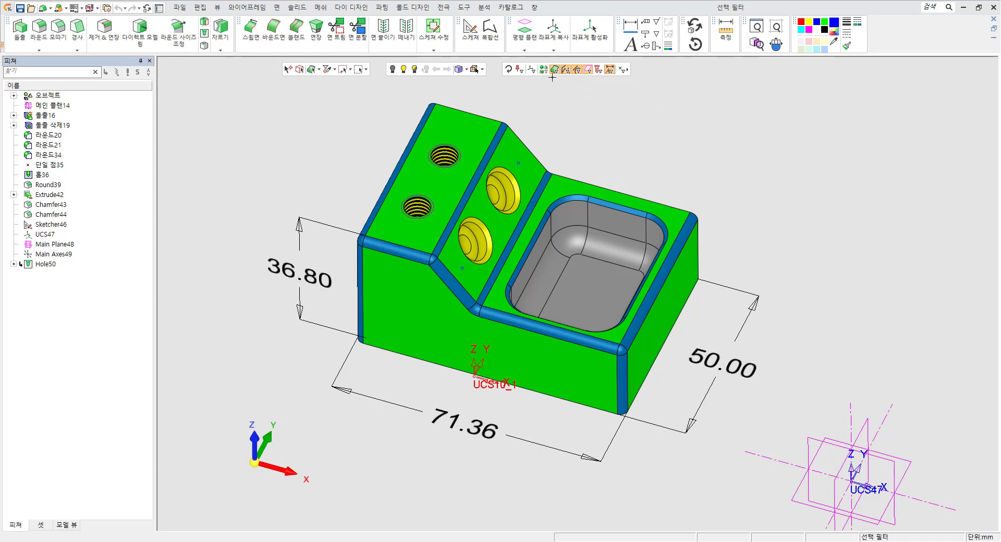
Select individual faces of the part, including the top face and the front and side faces.
{"action": "left_click", "coordinate": [476, 135]}
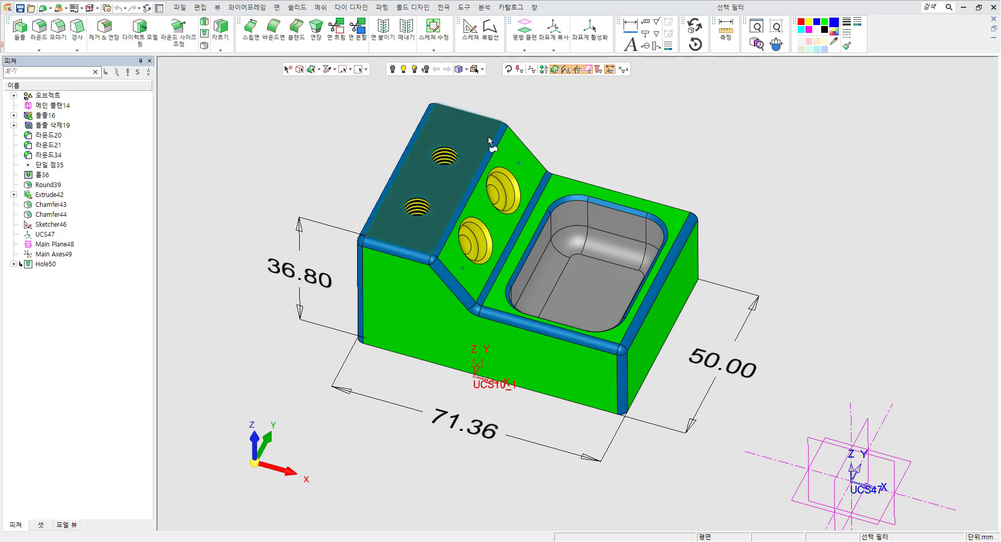
{"action": "left_click", "coordinate": [509, 159]}
{"action": "left_click", "coordinate": [574, 190]}
{"action": "left_click", "coordinate": [581, 351]}
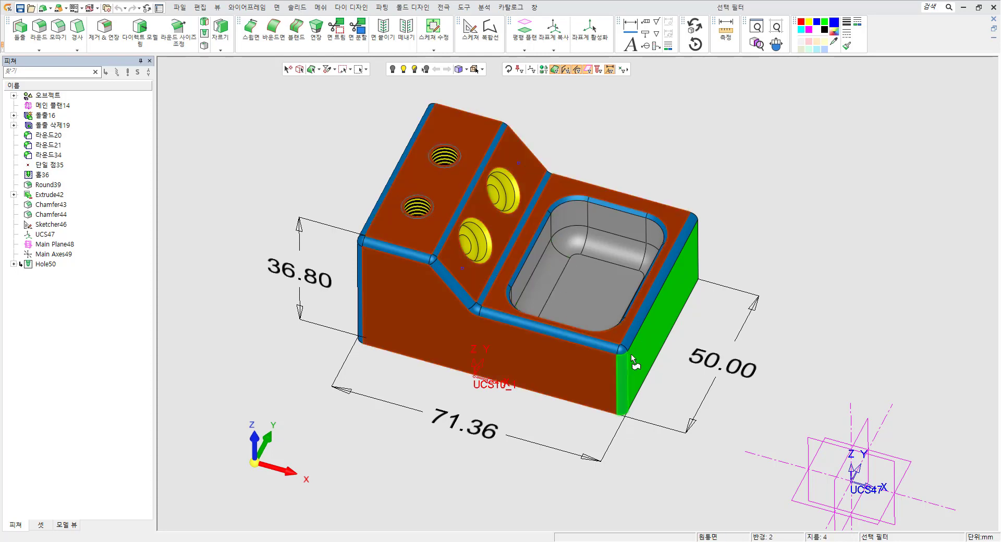
{"action": "left_click", "coordinate": [649, 340]}
{"action": "left_click", "coordinate": [578, 365]}
{"action": "left_click", "coordinate": [612, 337]}
{"action": "left_click", "coordinate": [639, 334]}
{"action": "left_click", "coordinate": [509, 160]}
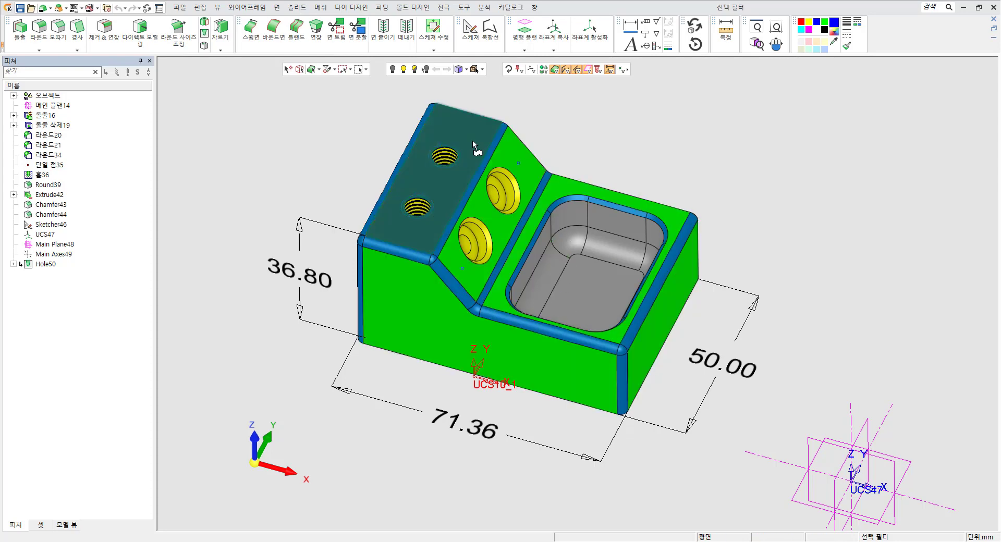
{"action": "left_click", "coordinate": [476, 149]}
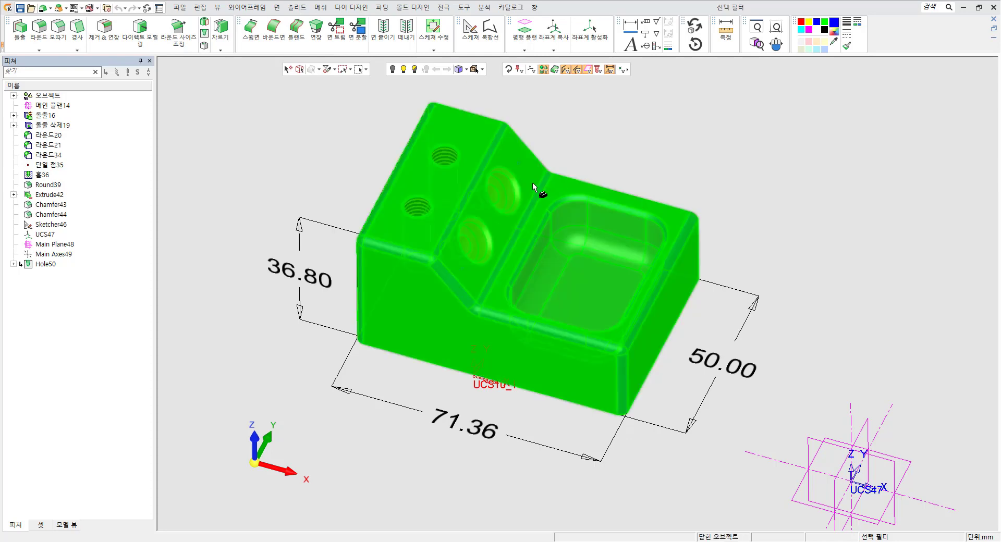
Select the whole part body again and inspect it up close.
{"action": "left_click", "coordinate": [584, 319]}
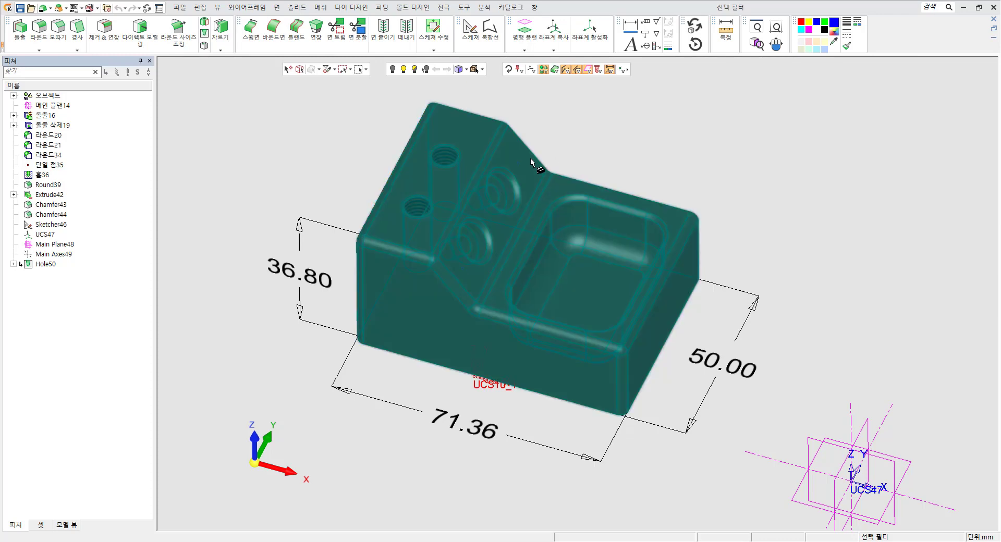
{"action": "scroll", "coordinate": [490, 143], "scroll_direction": "up", "scroll_amount": 5}
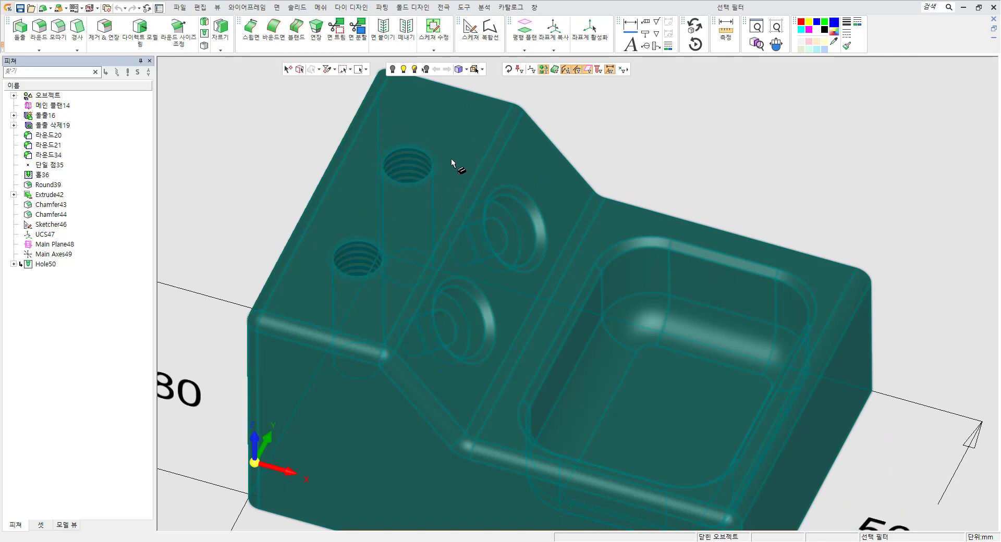
{"action": "scroll", "coordinate": [515, 211], "scroll_direction": "up", "scroll_amount": 4}
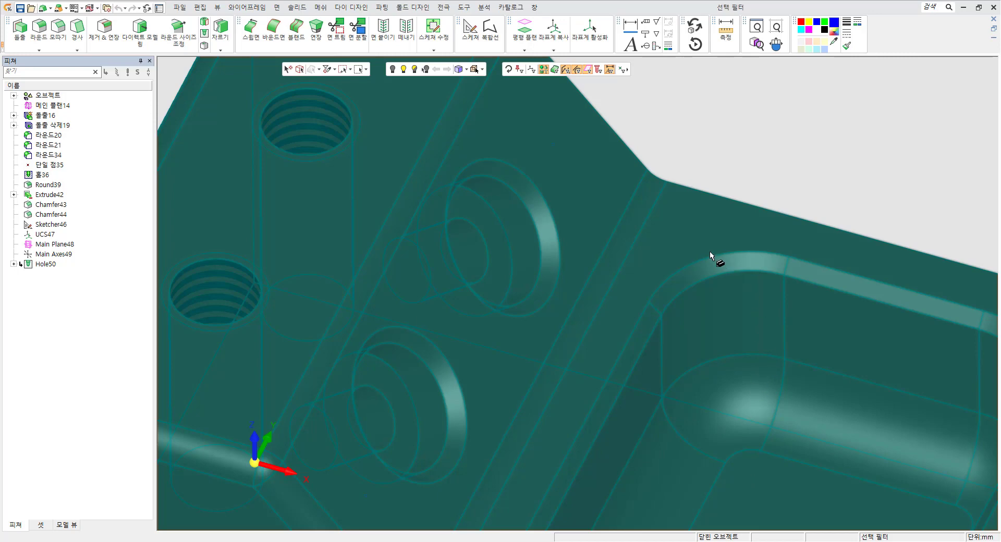
{"action": "scroll", "coordinate": [707, 203], "scroll_direction": "down", "scroll_amount": 4}
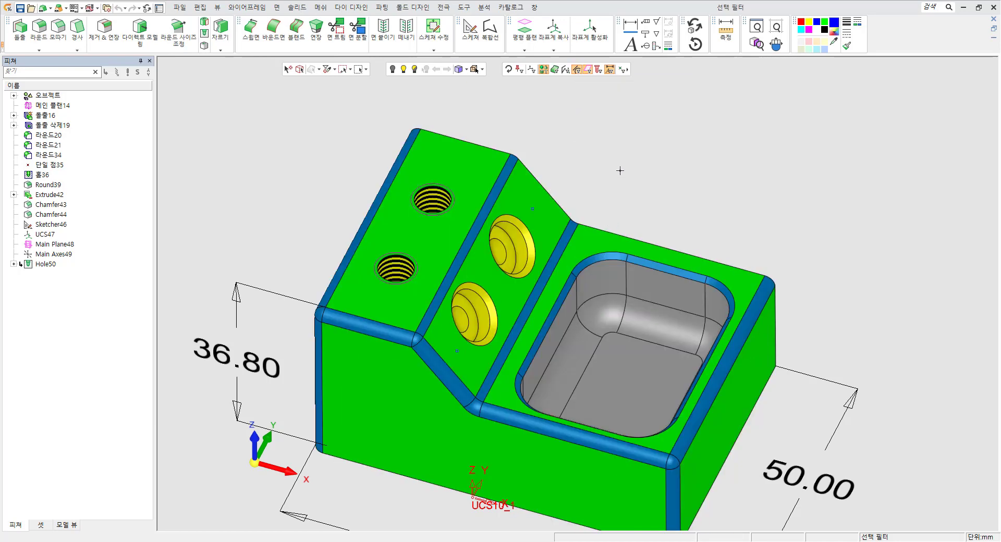
Create a new sketch containing a rectangle drawn above the part, then exit the sketch.
{"action": "scroll", "coordinate": [620, 170], "scroll_direction": "down", "scroll_amount": 3}
{"action": "right_click", "coordinate": [689, 171]}
{"action": "left_click", "coordinate": [731, 182]}
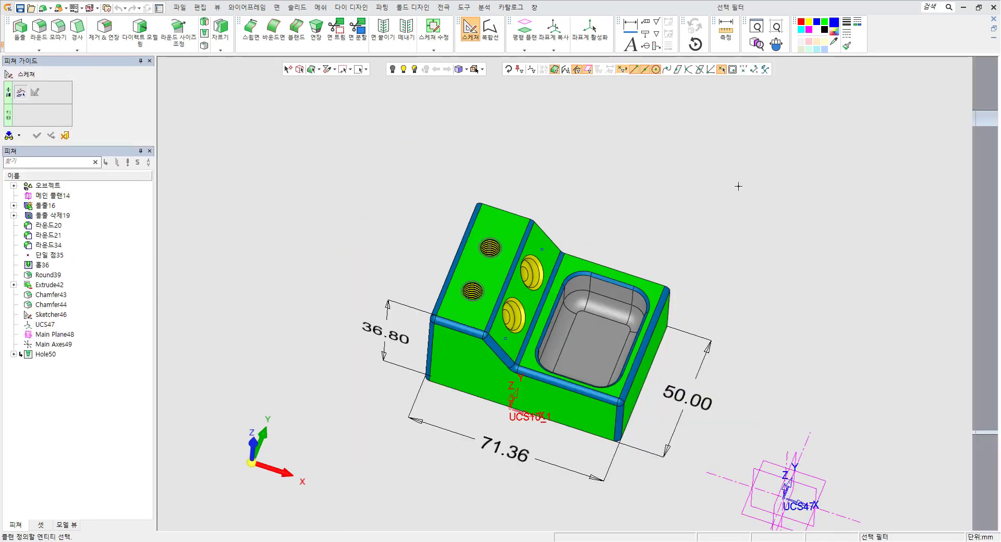
{"action": "left_click", "coordinate": [990, 93]}
{"action": "left_click", "coordinate": [627, 173]}
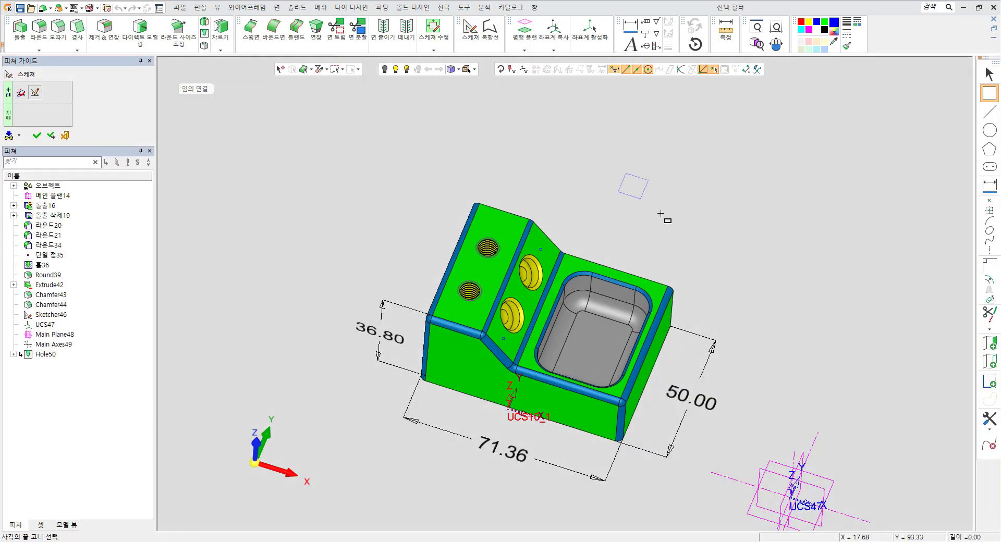
{"action": "left_click", "coordinate": [692, 238]}
{"action": "right_click", "coordinate": [486, 164]}
{"action": "left_click", "coordinate": [525, 170]}
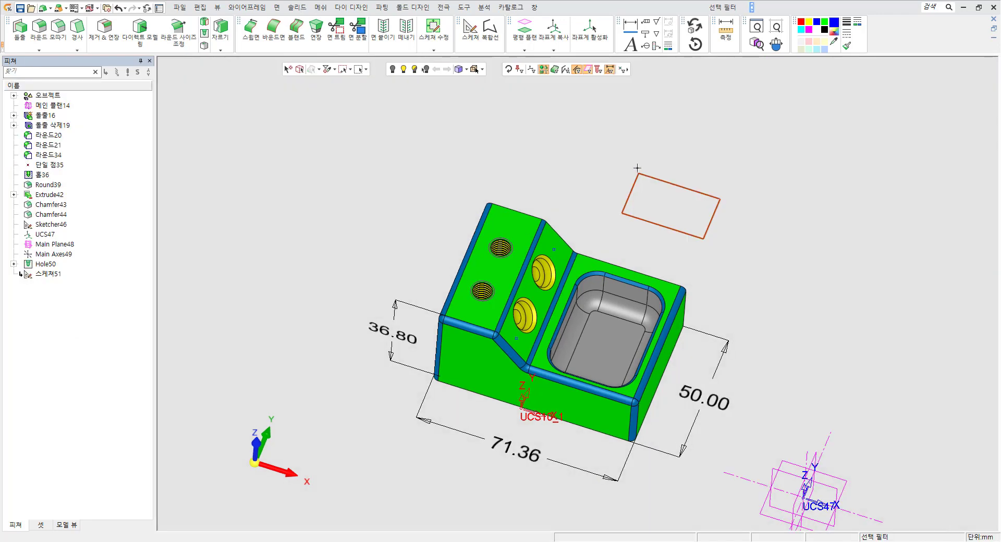
Toggle the edge and line filter and select the rectangle sketch as a whole.
{"action": "left_click", "coordinate": [509, 72]}
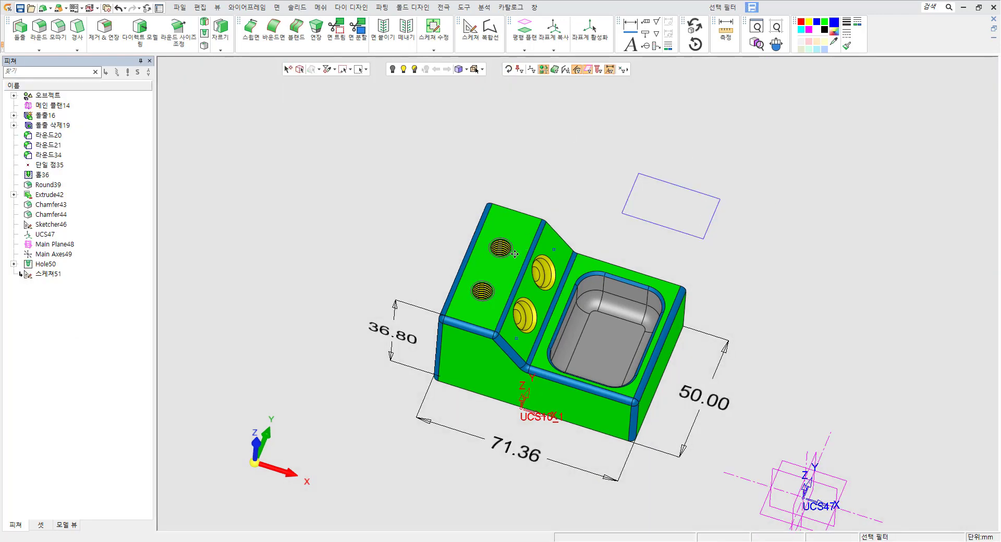
{"action": "middle_click_drag", "start_coordinate": [705, 102], "coordinate": [607, 111]}
{"action": "left_click", "coordinate": [566, 70]}
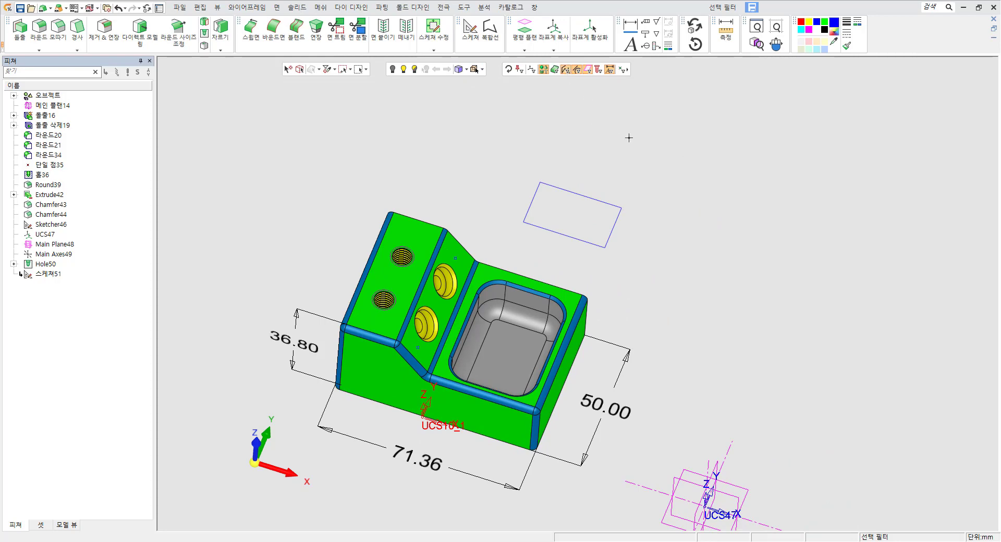
{"action": "left_click", "coordinate": [578, 71]}
{"action": "scroll", "coordinate": [577, 177], "scroll_direction": "up", "scroll_amount": 3}
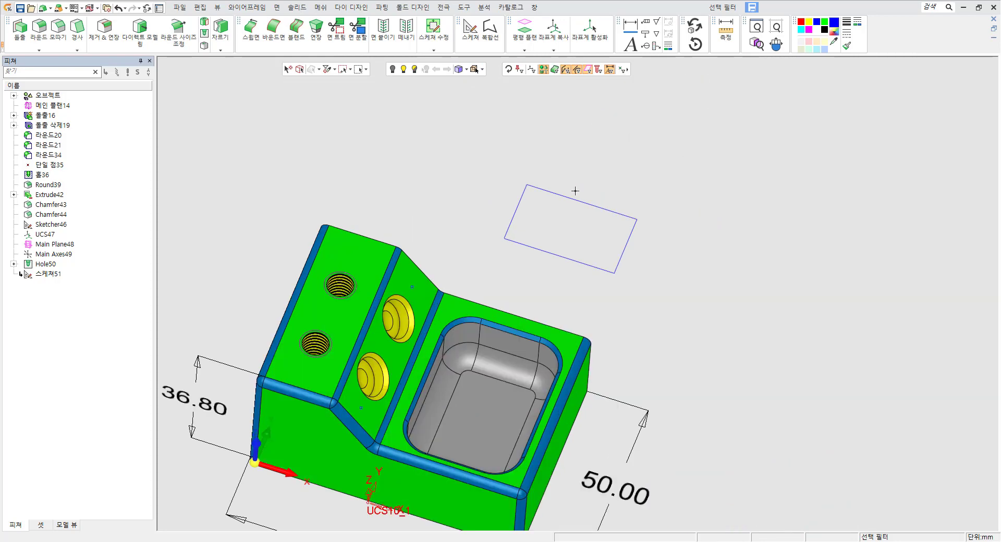
{"action": "left_click", "coordinate": [577, 200]}
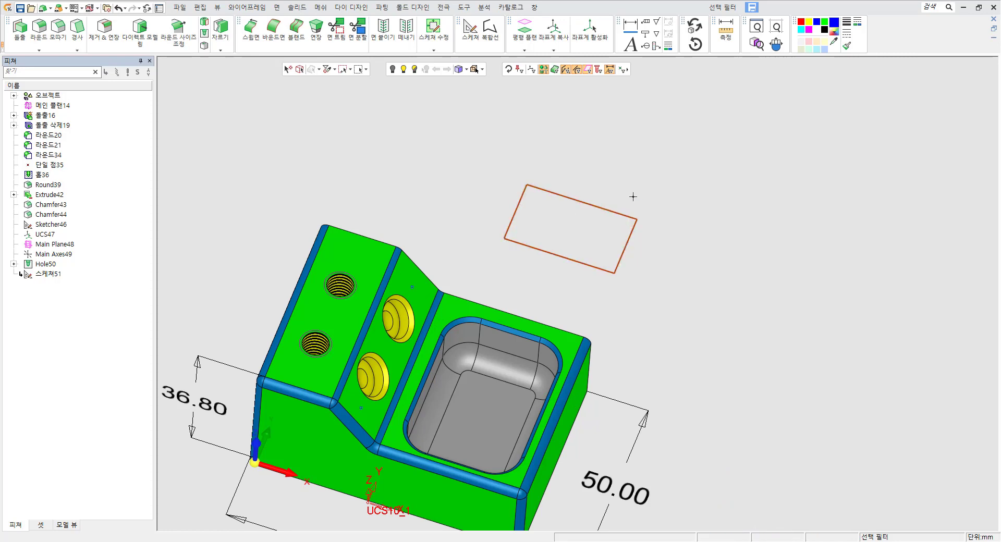
Select individual edges of the rectangle, then reset the selection filter to its defaults.
{"action": "left_click", "coordinate": [586, 202]}
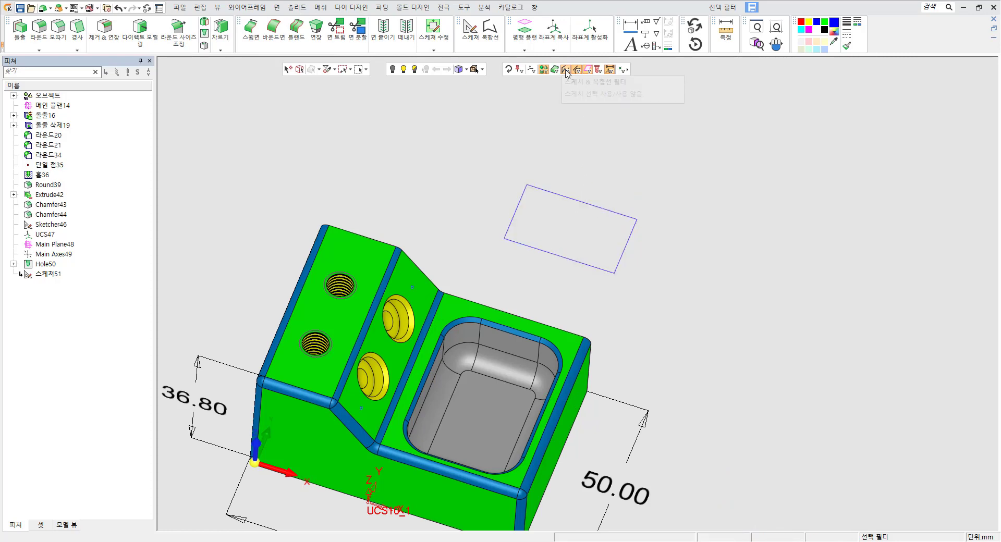
{"action": "left_click", "coordinate": [579, 205]}
{"action": "left_click", "coordinate": [626, 245]}
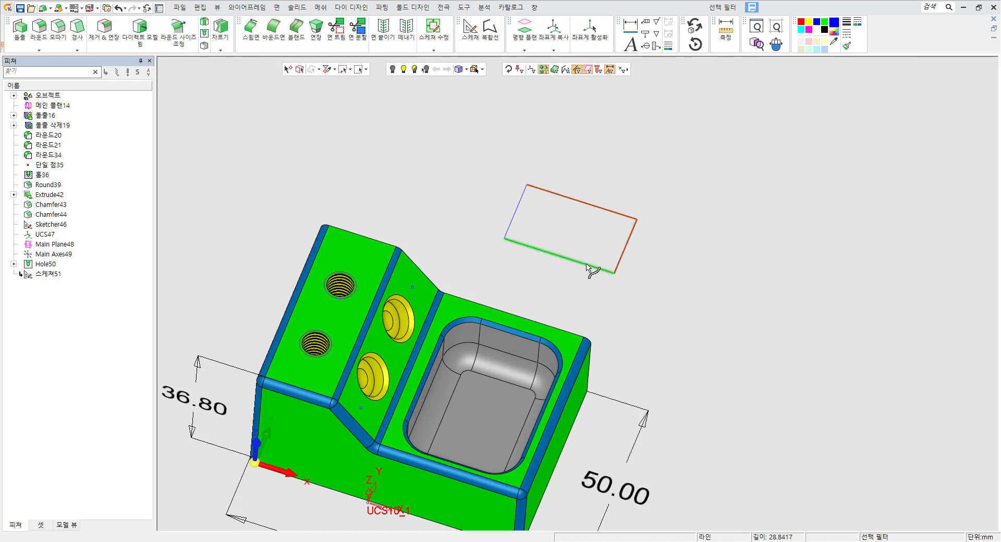
{"action": "left_click", "coordinate": [587, 264]}
{"action": "left_click", "coordinate": [566, 70]}
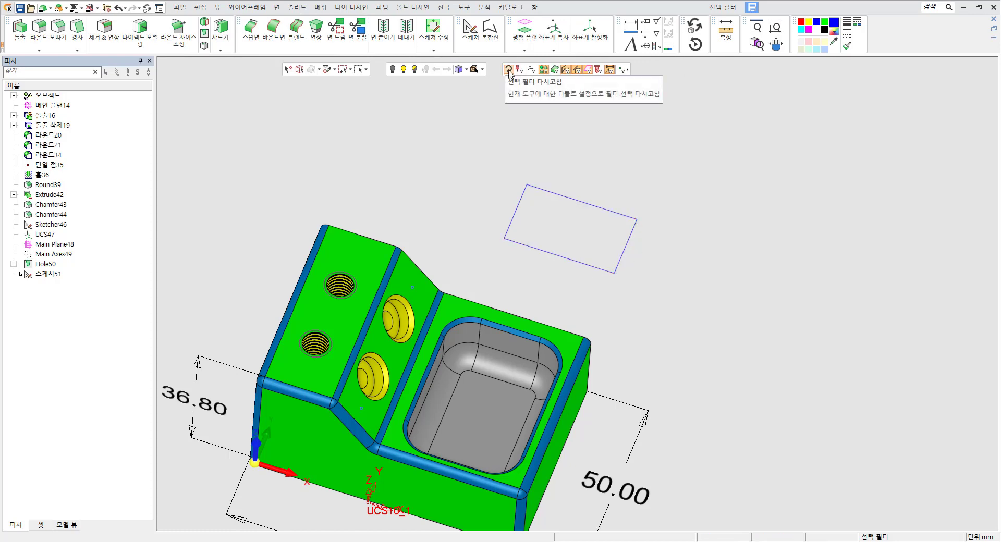
{"action": "left_click", "coordinate": [509, 70]}
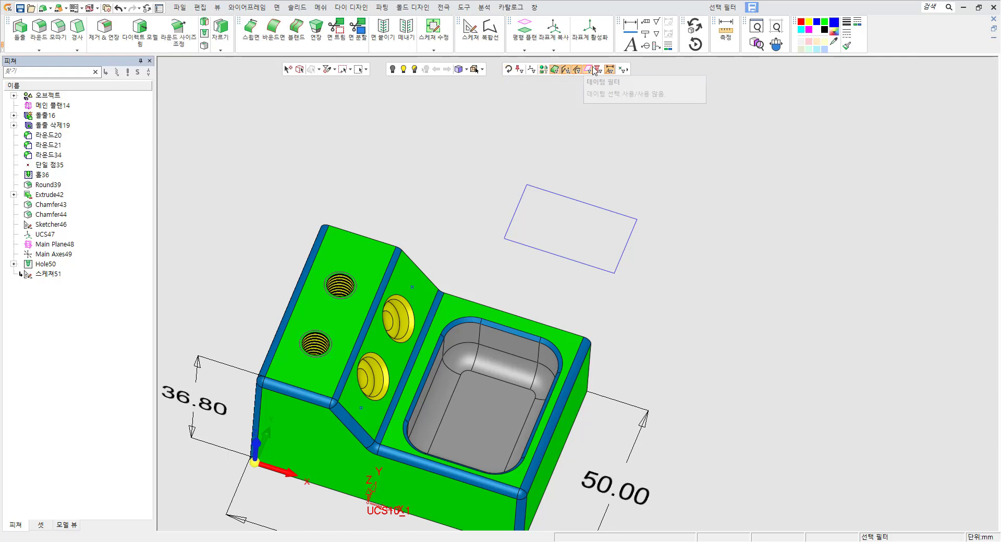
{"action": "scroll", "coordinate": [466, 172], "scroll_direction": "down", "scroll_amount": 3}
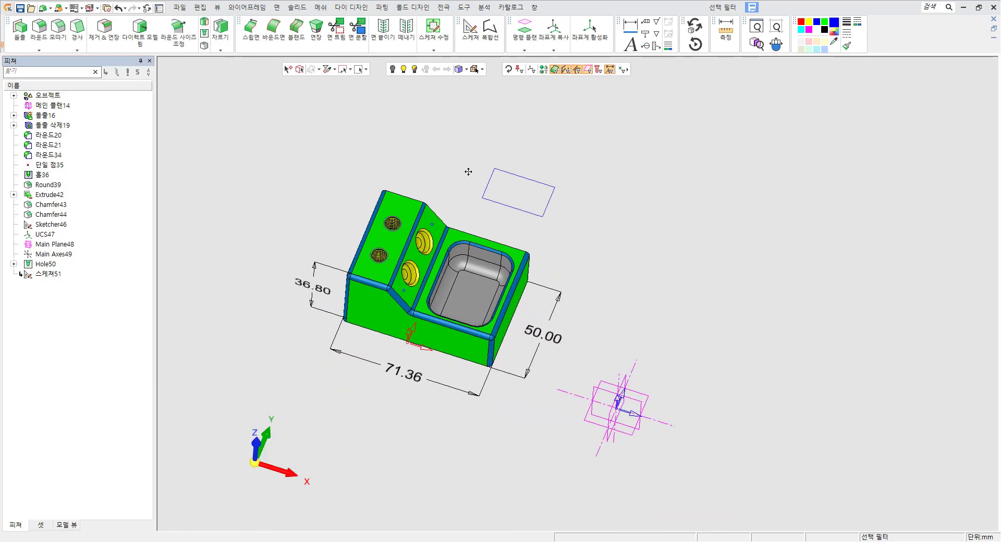
{"action": "left_click", "coordinate": [249, 8]}
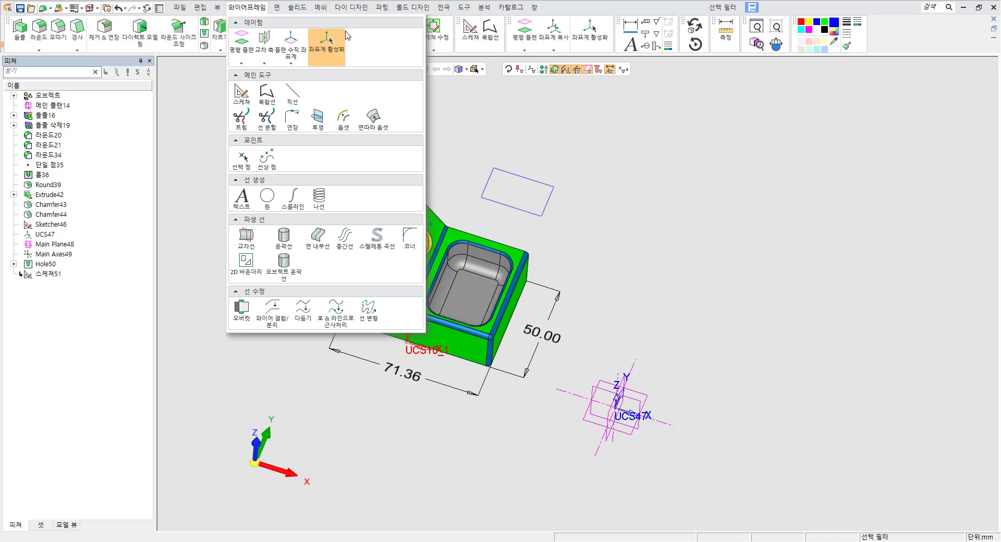
{"action": "left_click", "coordinate": [291, 63]}
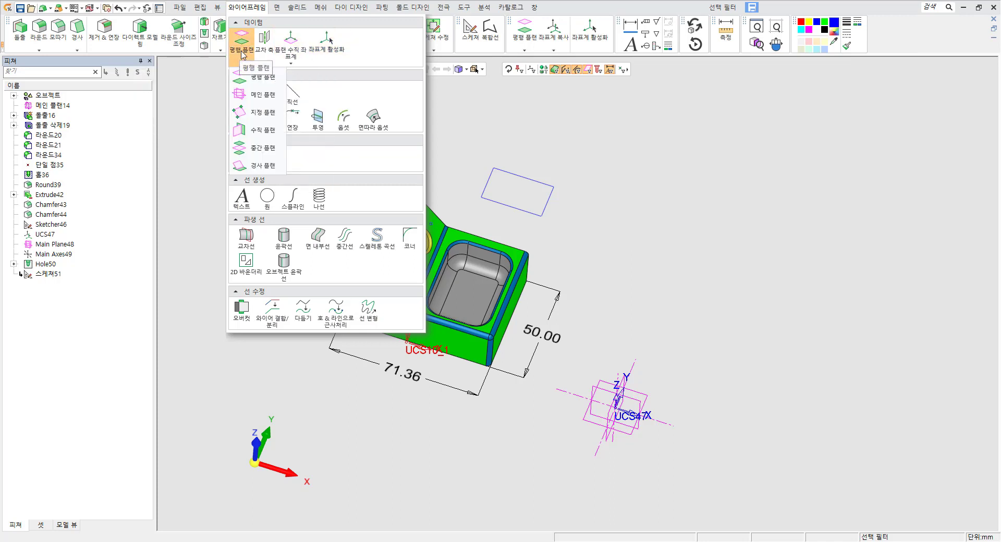
{"action": "left_click", "coordinate": [323, 52]}
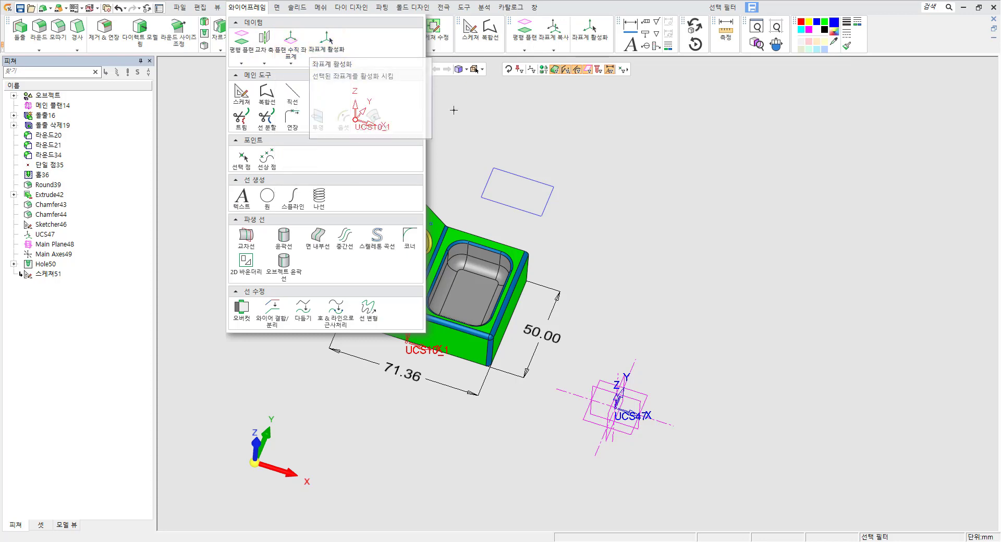
{"action": "scroll", "coordinate": [611, 313], "scroll_direction": "down", "scroll_amount": 2}
{"action": "scroll", "coordinate": [594, 260], "scroll_direction": "up", "scroll_amount": 5}
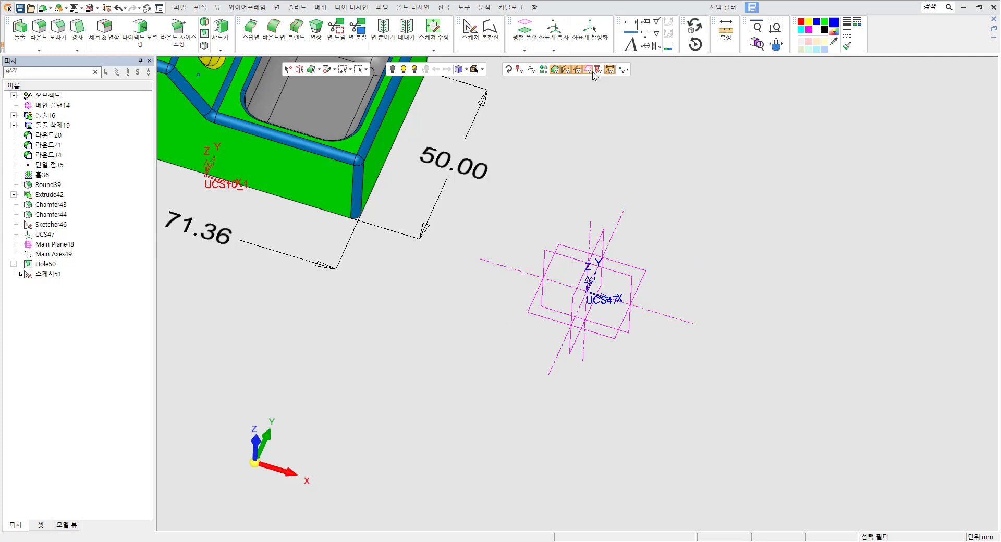
Box-select the UCS47 datum geometry, then turn off the datum filter and repeat the box selection.
{"action": "left_click_drag", "start_coordinate": [538, 225], "coordinate": [677, 390]}
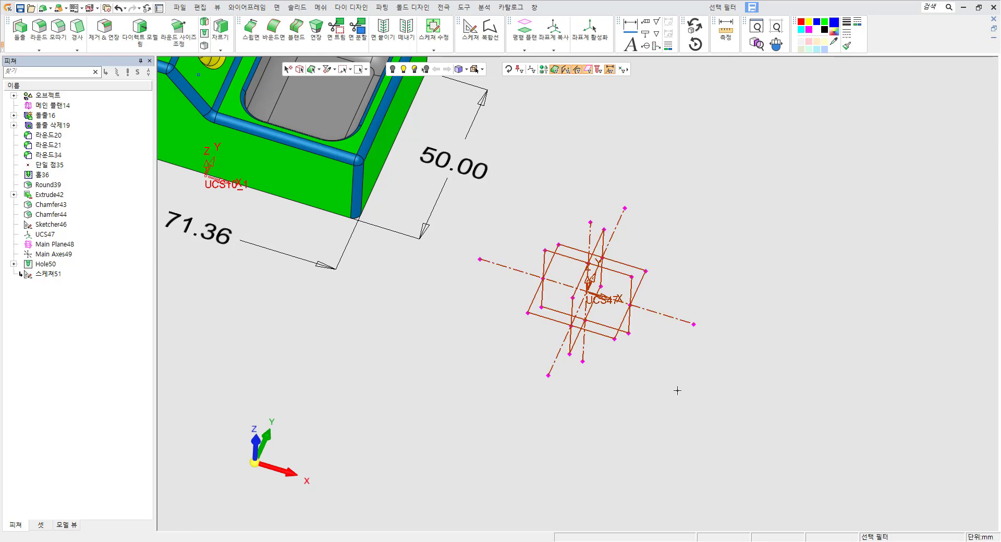
{"action": "left_click", "coordinate": [606, 97]}
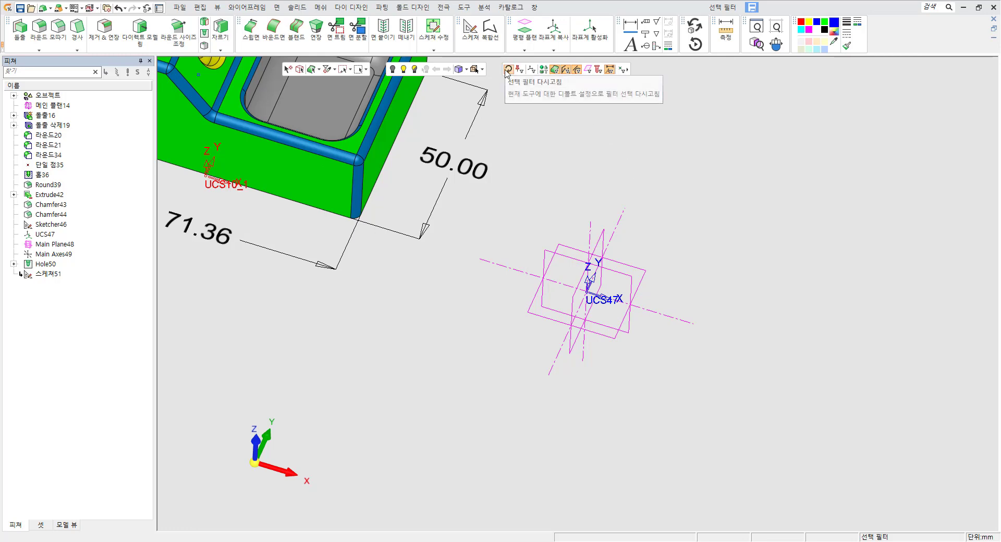
{"action": "left_click", "coordinate": [585, 72]}
{"action": "scroll", "coordinate": [573, 284], "scroll_direction": "down", "scroll_amount": 2}
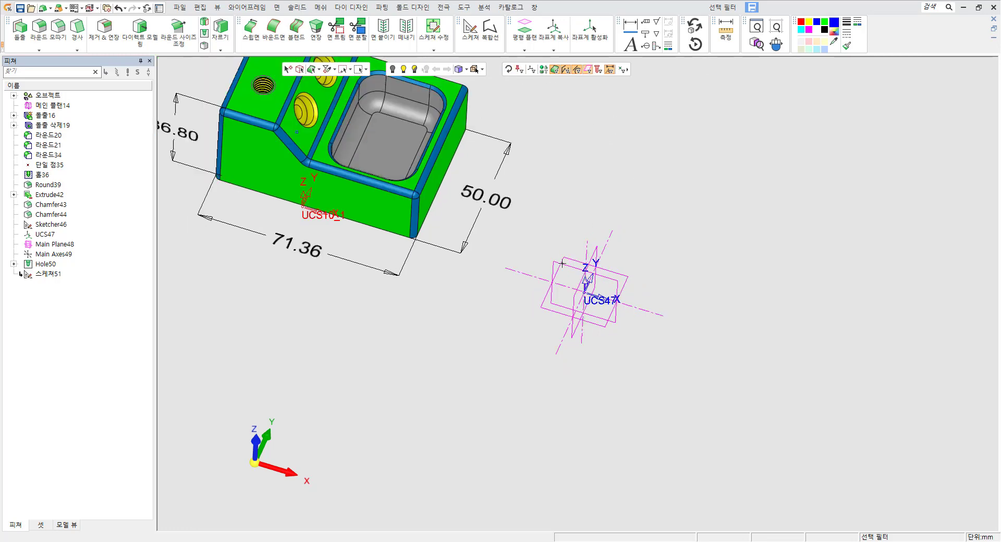
{"action": "middle_click_drag", "start_coordinate": [564, 270], "coordinate": [607, 354], "text": "ctrl"}
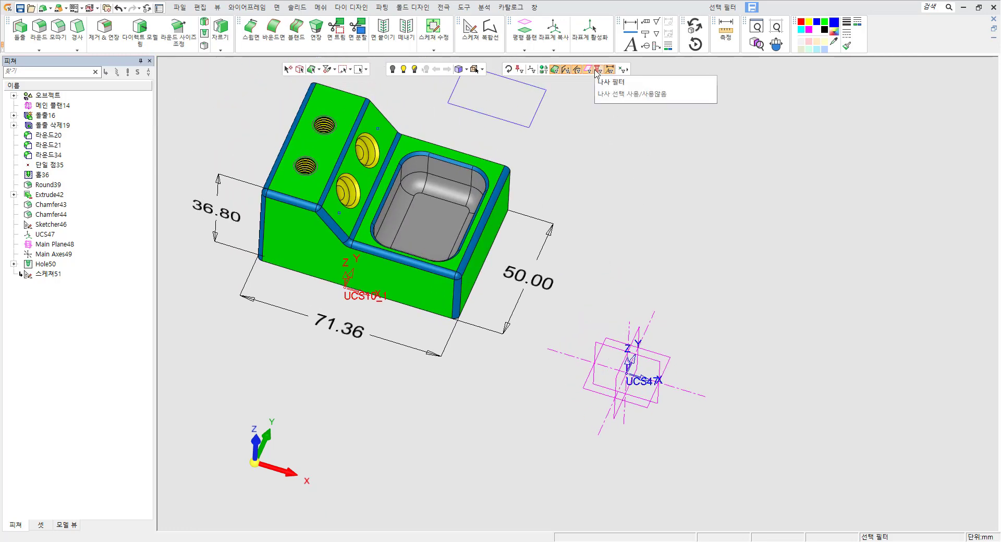
{"action": "middle_click_drag", "start_coordinate": [348, 151], "coordinate": [520, 231], "text": "ctrl"}
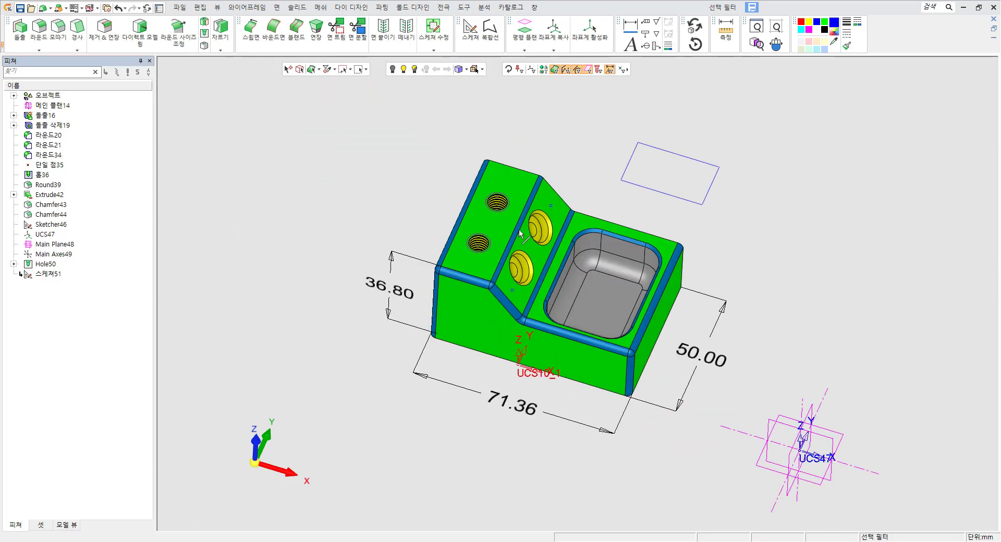
Zoom in on the threaded holes and toggle the thread selection filter.
{"action": "scroll", "coordinate": [501, 199], "scroll_direction": "up", "scroll_amount": 5}
{"action": "left_click_drag", "start_coordinate": [499, 202], "coordinate": [496, 217], "text": "ctrl"}
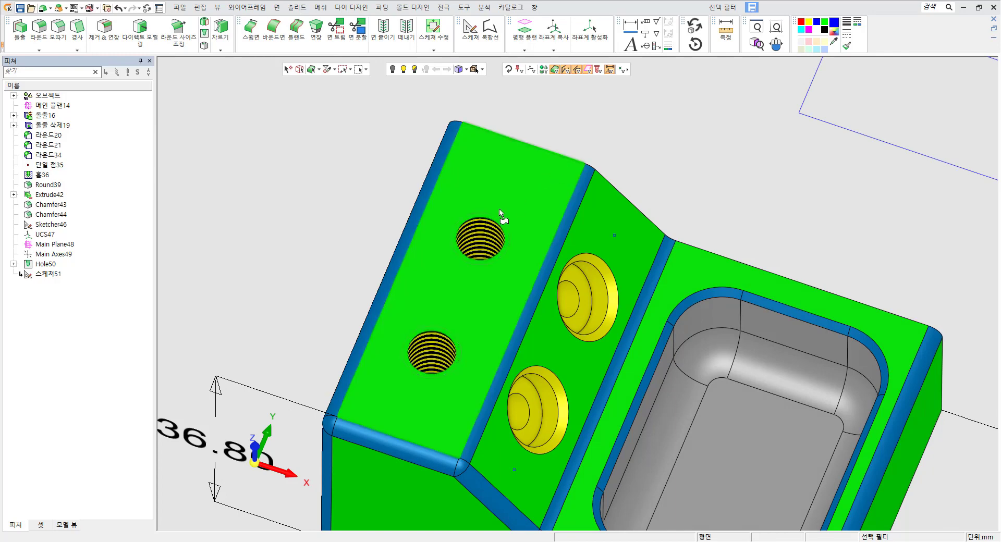
{"action": "scroll", "coordinate": [504, 219], "scroll_direction": "up", "scroll_amount": 3}
{"action": "left_click_drag", "start_coordinate": [506, 227], "coordinate": [510, 201], "text": "ctrl"}
{"action": "left_click", "coordinate": [599, 68]}
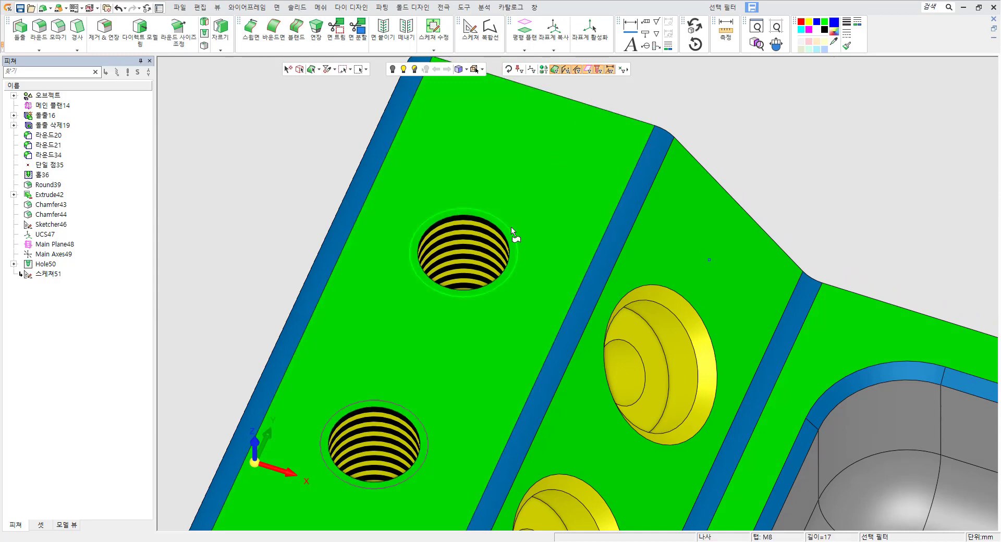
Open the thread and tap definition of the upper threaded hole, then cancel it.
{"action": "right_click", "coordinate": [523, 166]}
{"action": "left_click", "coordinate": [545, 167]}
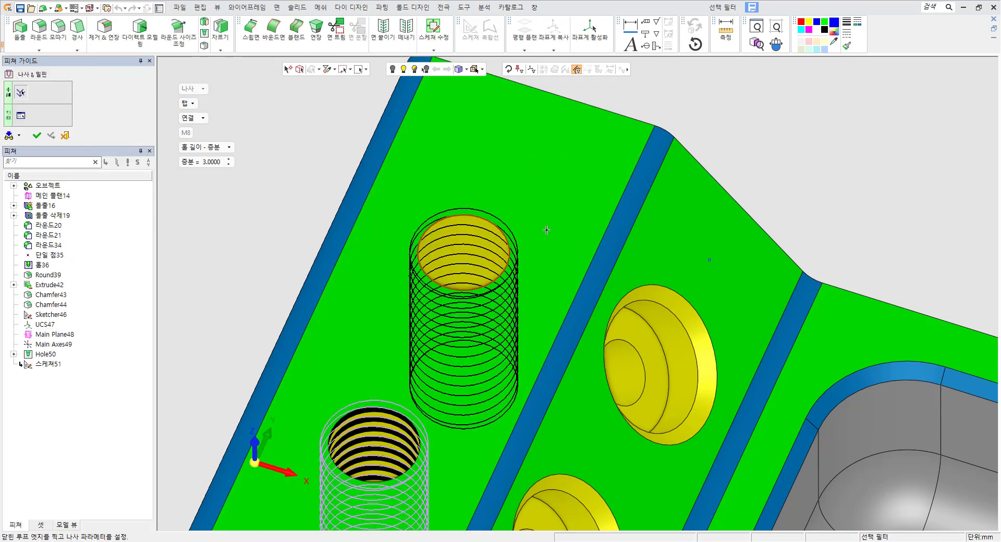
{"action": "middle_click_drag", "start_coordinate": [547, 230], "coordinate": [530, 216]}
{"action": "left_click", "coordinate": [64, 137]}
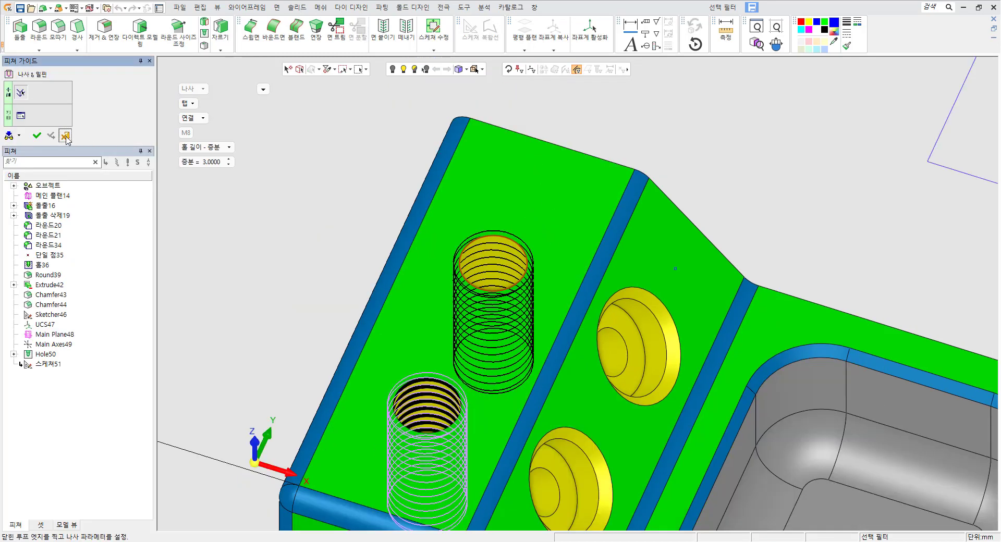
{"action": "middle_click_drag", "start_coordinate": [718, 195], "coordinate": [673, 184]}
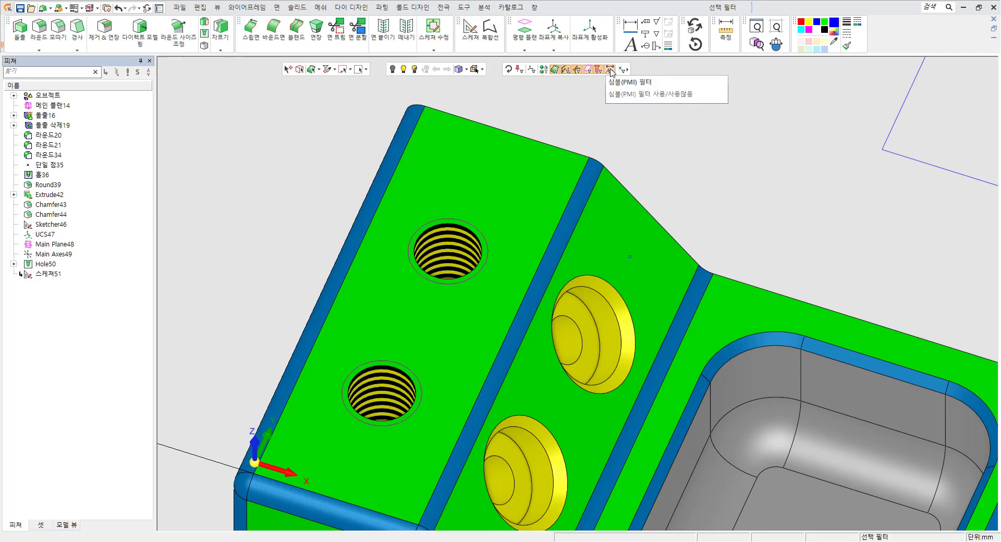
{"action": "right_click_drag", "start_coordinate": [805, 190], "coordinate": [771, 276], "text": "ctrl"}
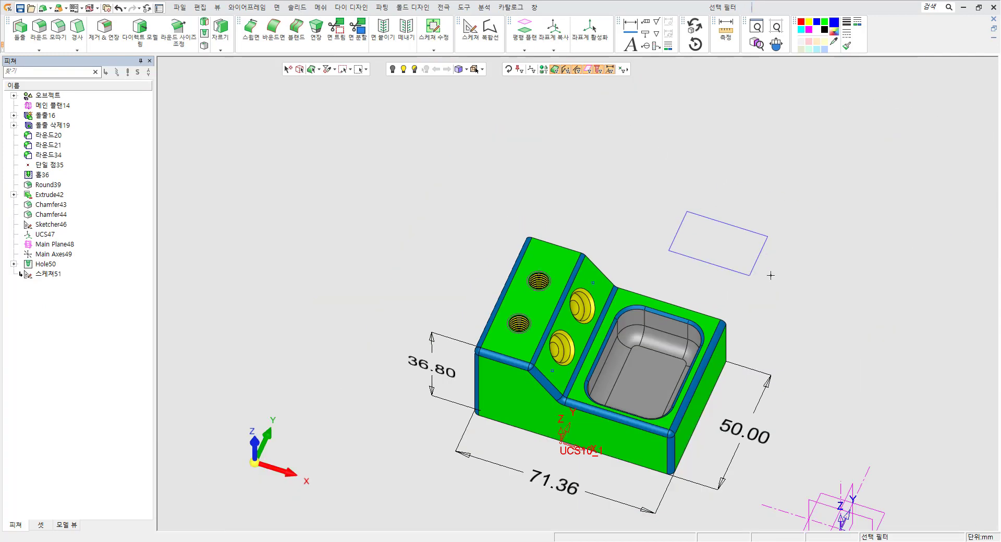
{"action": "middle_click_drag", "start_coordinate": [771, 276], "coordinate": [670, 181], "text": "ctrl"}
{"action": "left_click", "coordinate": [463, 8]}
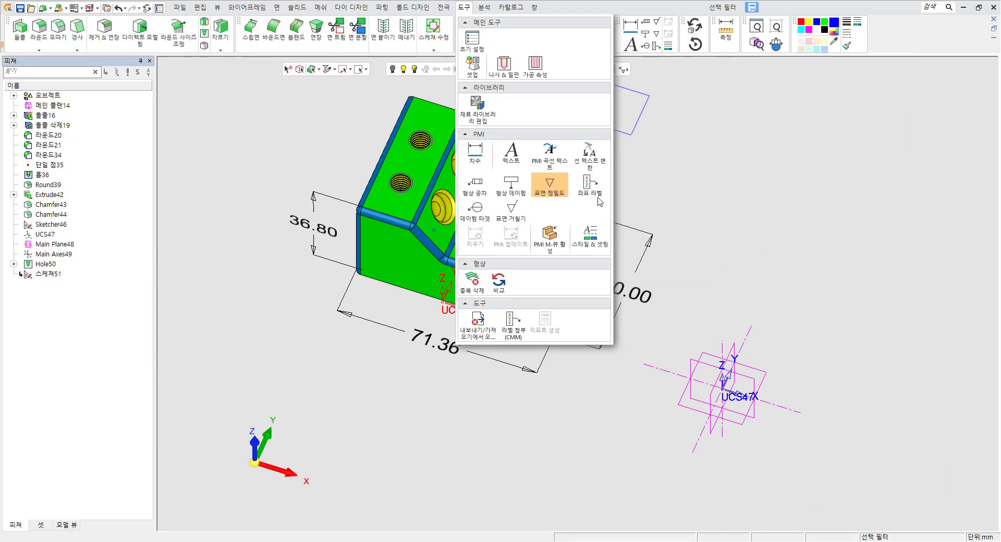
{"action": "left_click", "coordinate": [748, 217]}
Select the 50.00, 71.36 and 36.80 PMI dimensions on the part, then clear the selection.
{"action": "middle_click_drag", "start_coordinate": [715, 269], "coordinate": [693, 250], "text": "ctrl"}
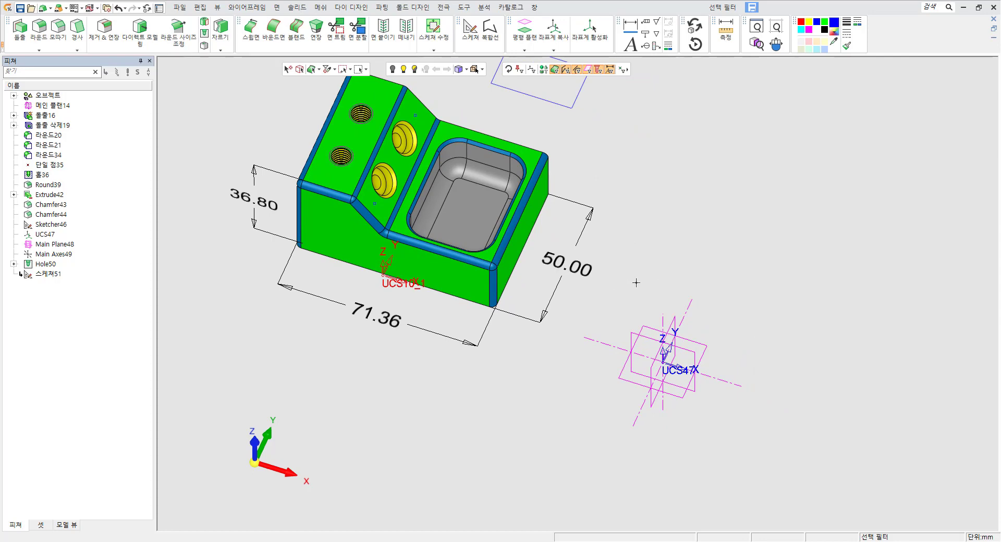
{"action": "middle_click_drag", "start_coordinate": [640, 284], "coordinate": [738, 291], "text": "ctrl"}
{"action": "left_click", "coordinate": [668, 273]}
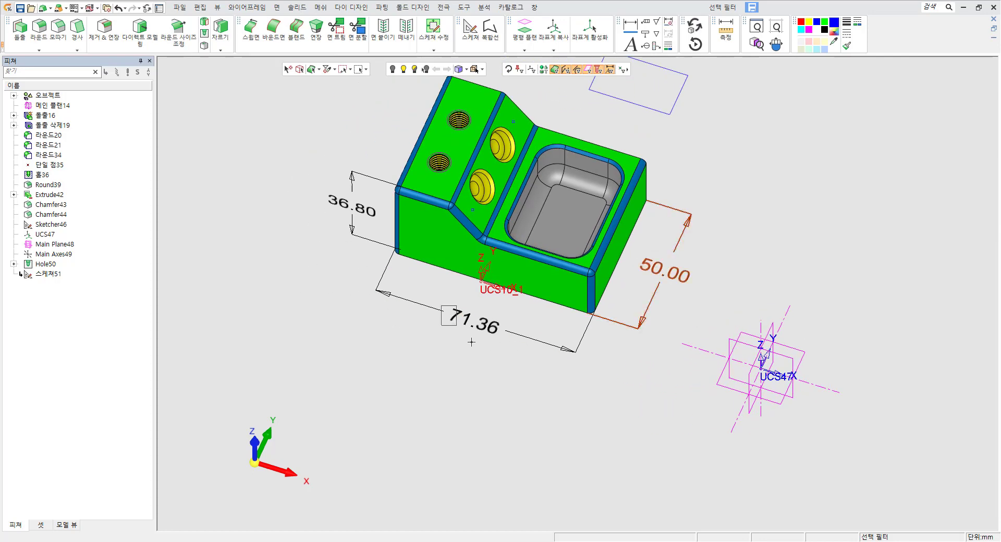
{"action": "left_click", "coordinate": [471, 333]}
{"action": "left_click", "coordinate": [352, 206]}
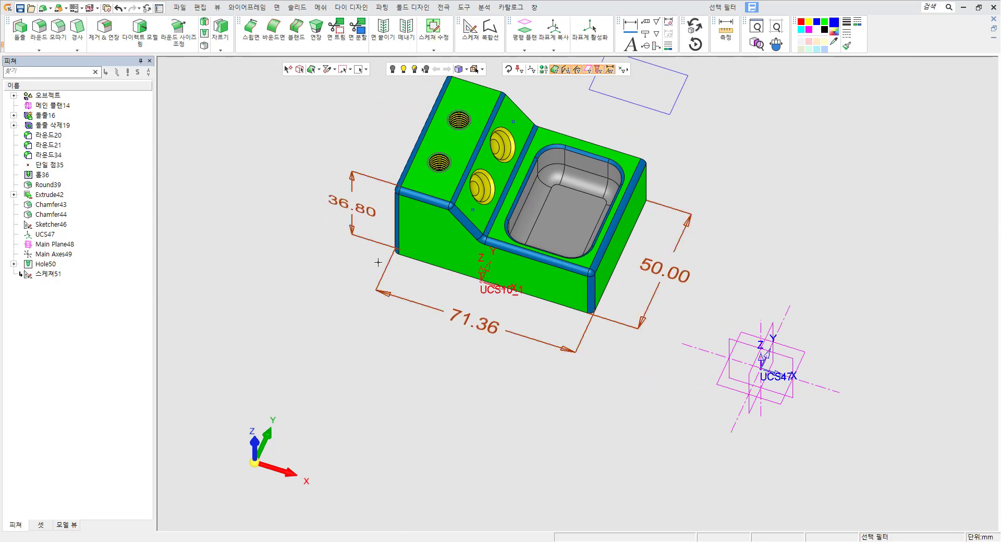
{"action": "left_click", "coordinate": [814, 225]}
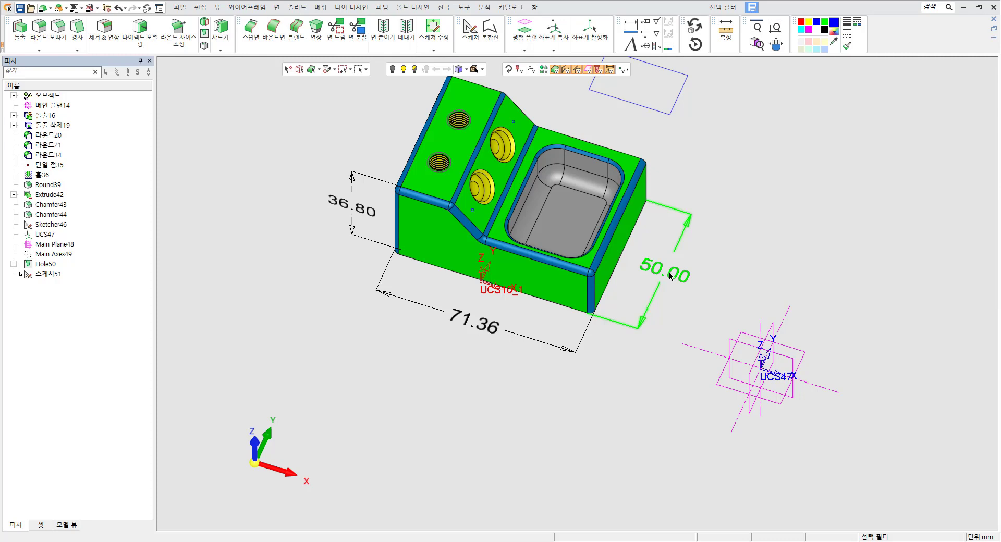
Box-select the 50.00 and 71.36 dimensions and delete them.
{"action": "scroll", "coordinate": [660, 267], "scroll_direction": "up", "scroll_amount": 3}
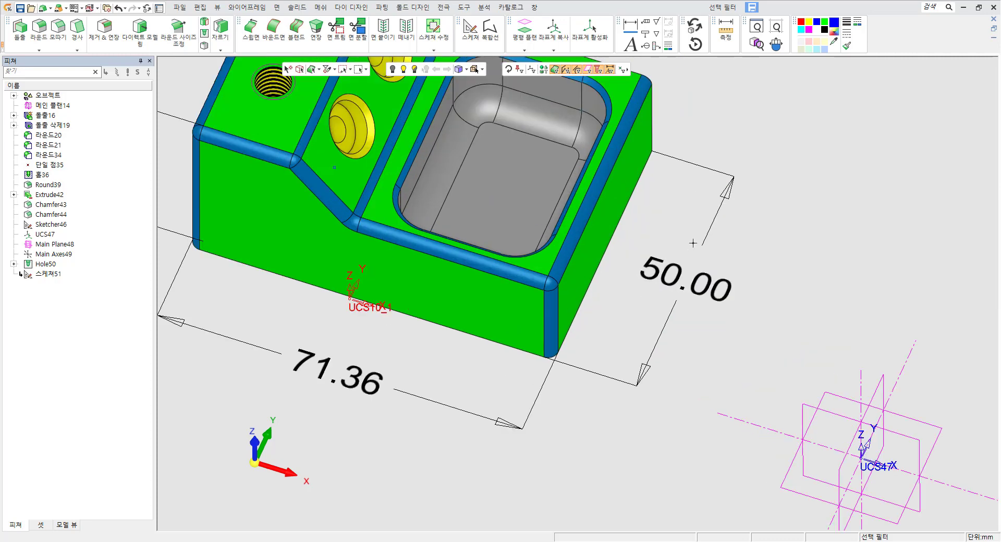
{"action": "left_click_drag", "start_coordinate": [661, 229], "coordinate": [706, 315]}
{"action": "left_click_drag", "start_coordinate": [453, 399], "coordinate": [591, 453]}
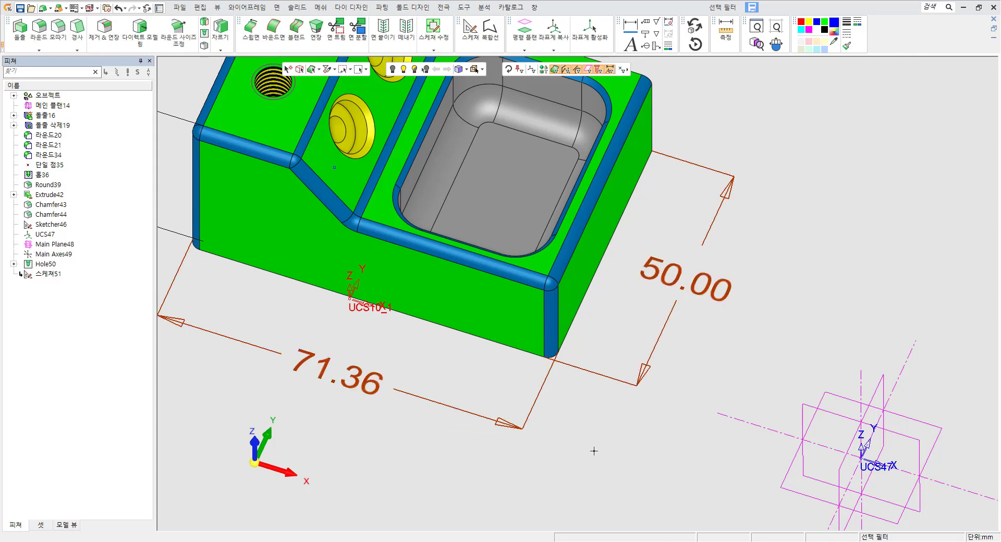
{"action": "key", "text": "Delete"}
{"action": "left_click", "coordinate": [478, 299]}
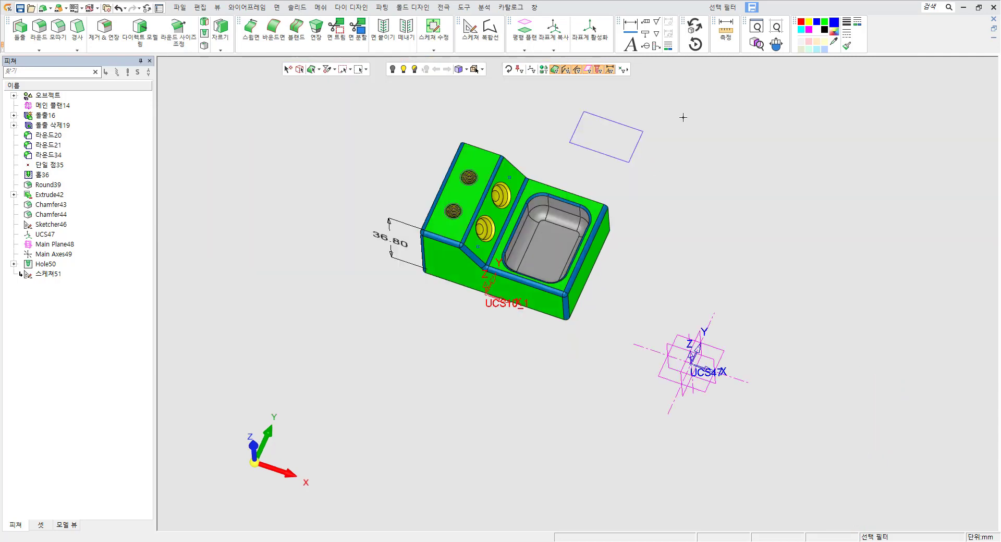
Turn on the point filter with points on curves and pick several points along the part's top edge.
{"action": "left_click", "coordinate": [624, 71]}
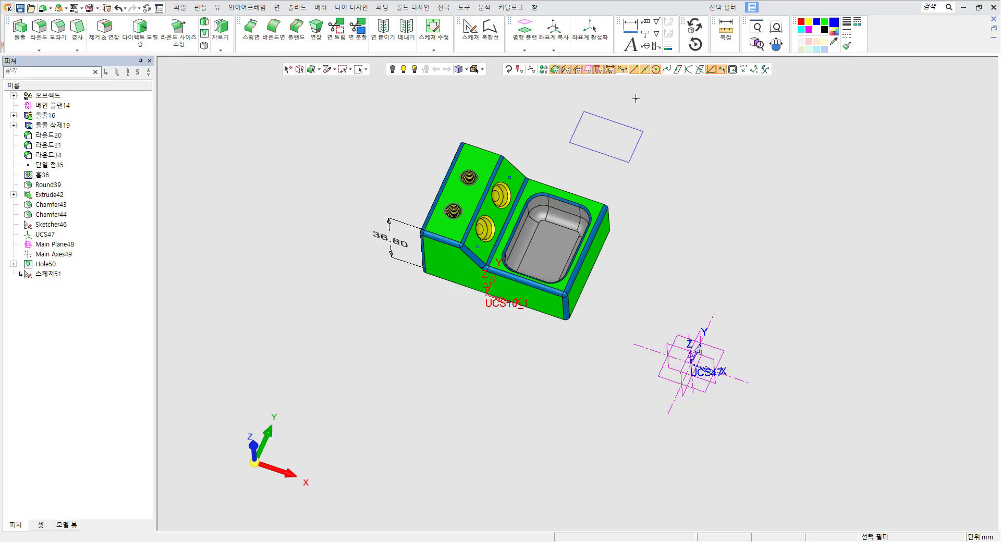
{"action": "scroll", "coordinate": [596, 145], "scroll_direction": "up", "scroll_amount": 5}
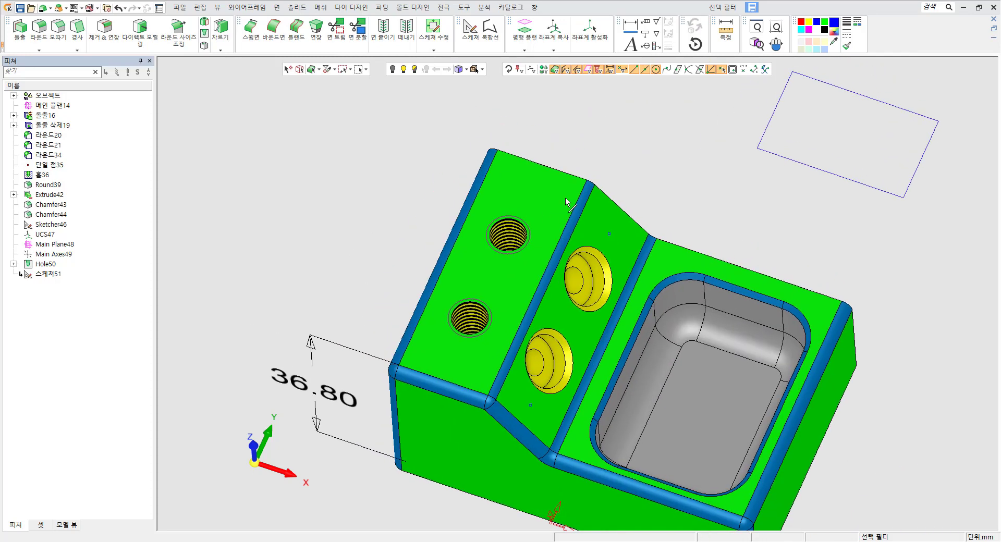
{"action": "double_click", "coordinate": [635, 71]}
{"action": "scroll", "coordinate": [559, 158], "scroll_direction": "up", "scroll_amount": 3}
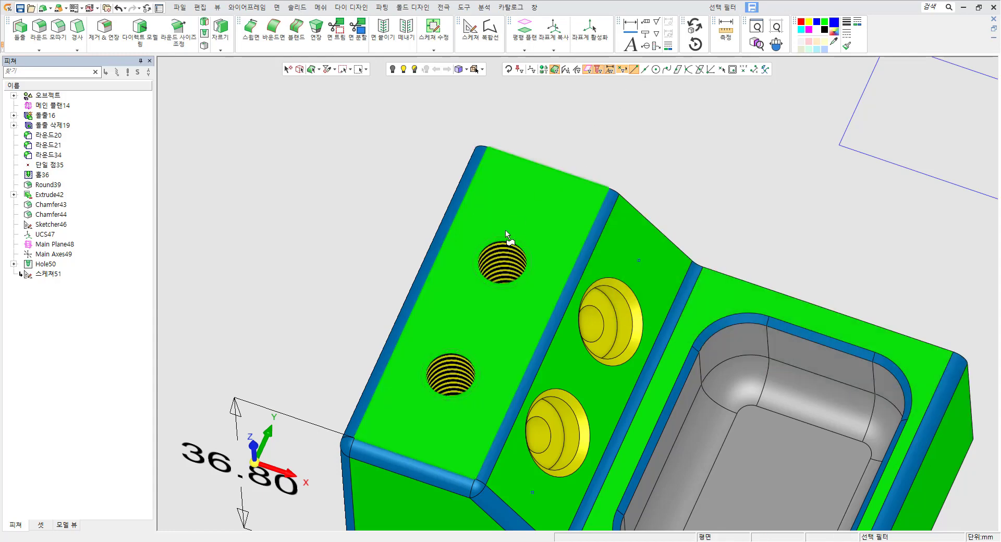
{"action": "scroll", "coordinate": [510, 241], "scroll_direction": "up", "scroll_amount": 3}
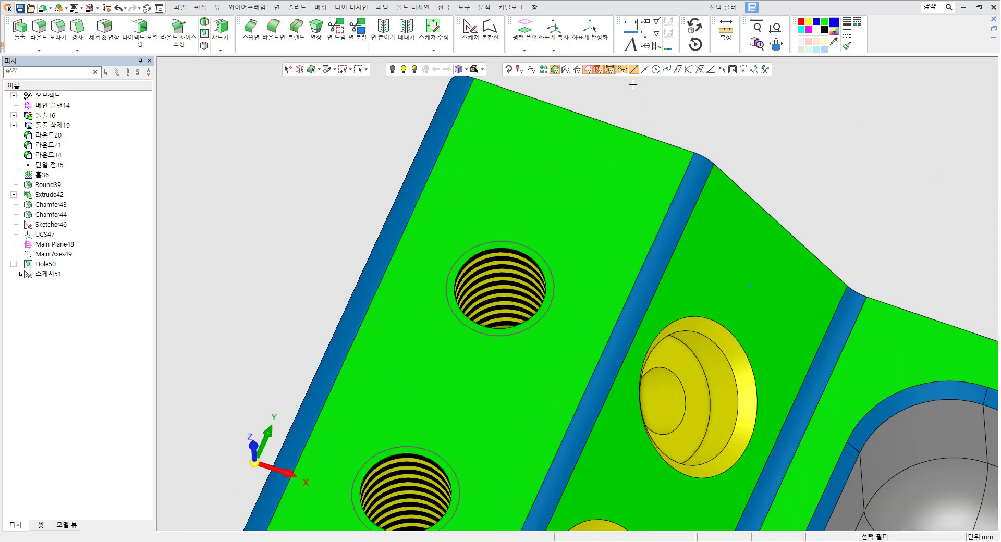
{"action": "left_click", "coordinate": [668, 68]}
{"action": "scroll", "coordinate": [529, 89], "scroll_direction": "up", "scroll_amount": 3}
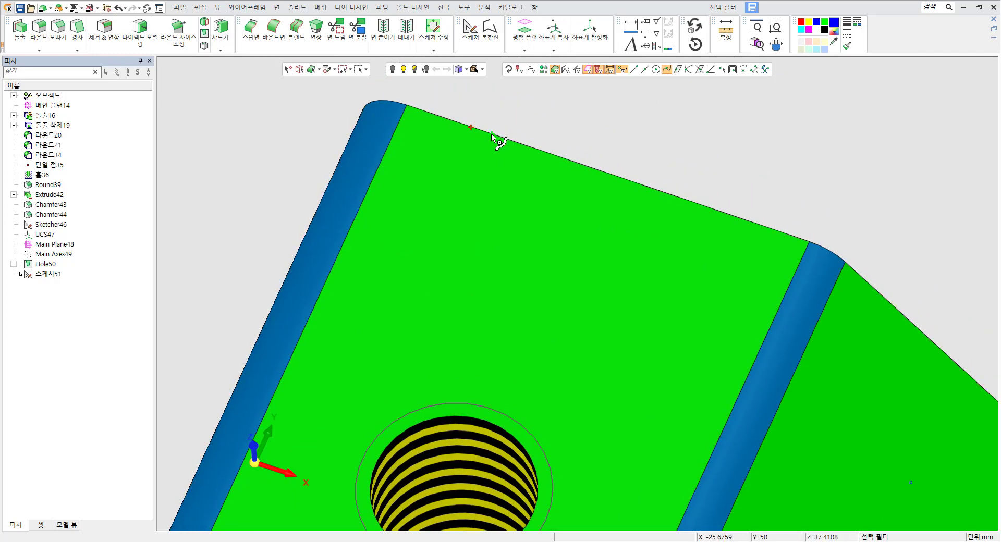
{"action": "left_click", "coordinate": [491, 134]}
{"action": "left_click", "coordinate": [508, 139]}
{"action": "left_click", "coordinate": [523, 145]}
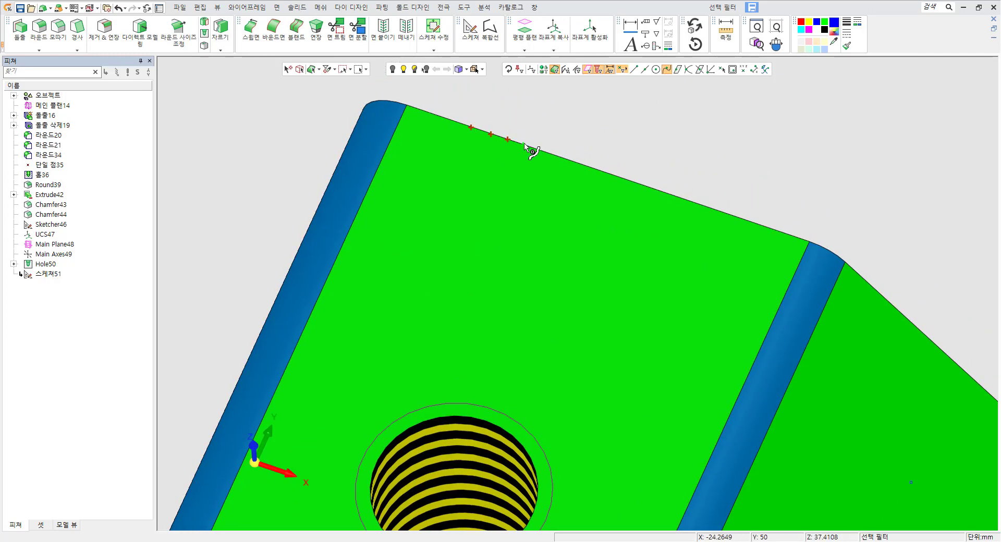
Enable the point-on-face option and pick points on the part's top faces.
{"action": "left_click", "coordinate": [679, 69]}
{"action": "scroll", "coordinate": [664, 163], "scroll_direction": "down", "scroll_amount": 3}
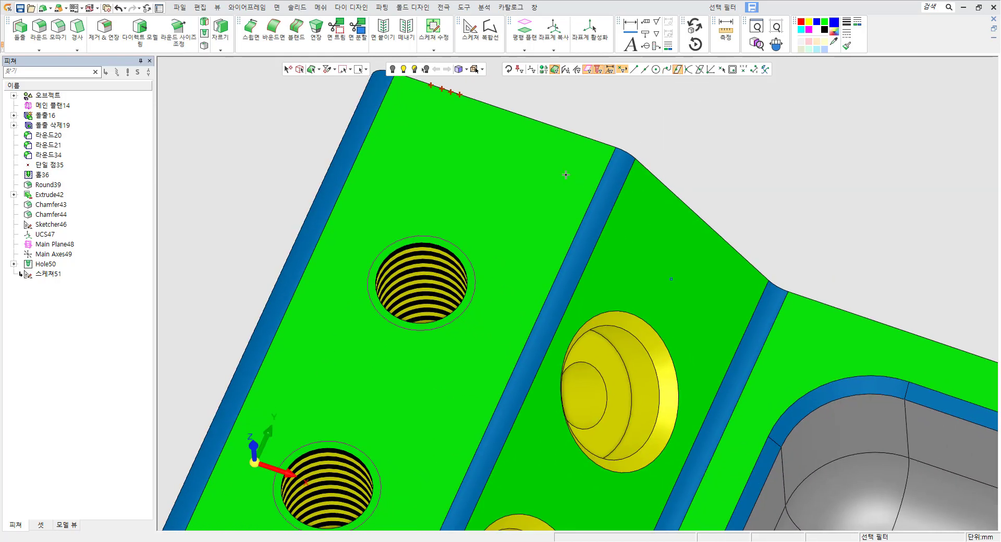
{"action": "left_click", "coordinate": [538, 193]}
{"action": "left_click", "coordinate": [469, 329]}
{"action": "left_click", "coordinate": [661, 250]}
{"action": "middle_click_drag", "start_coordinate": [659, 291], "coordinate": [657, 144]}
Switch to another point option and pick a point at the corner where the fillet edges meet.
{"action": "left_click", "coordinate": [689, 70]}
{"action": "middle_click_drag", "start_coordinate": [253, 468], "coordinate": [463, 278], "text": "ctrl"}
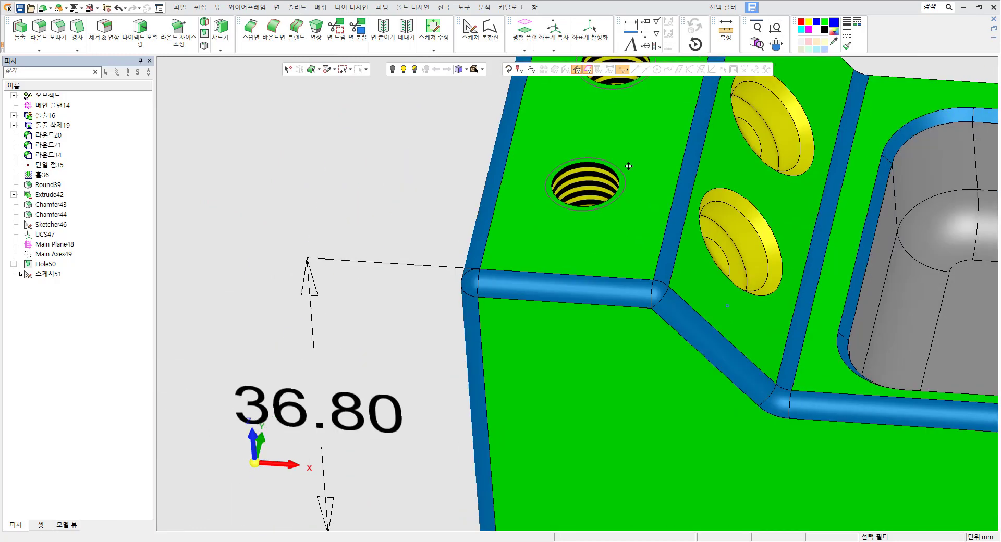
{"action": "scroll", "coordinate": [463, 282], "scroll_direction": "up", "scroll_amount": 3}
{"action": "middle_click_drag", "start_coordinate": [574, 230], "coordinate": [469, 230]}
{"action": "left_click", "coordinate": [468, 230]}
{"action": "left_click", "coordinate": [537, 312]}
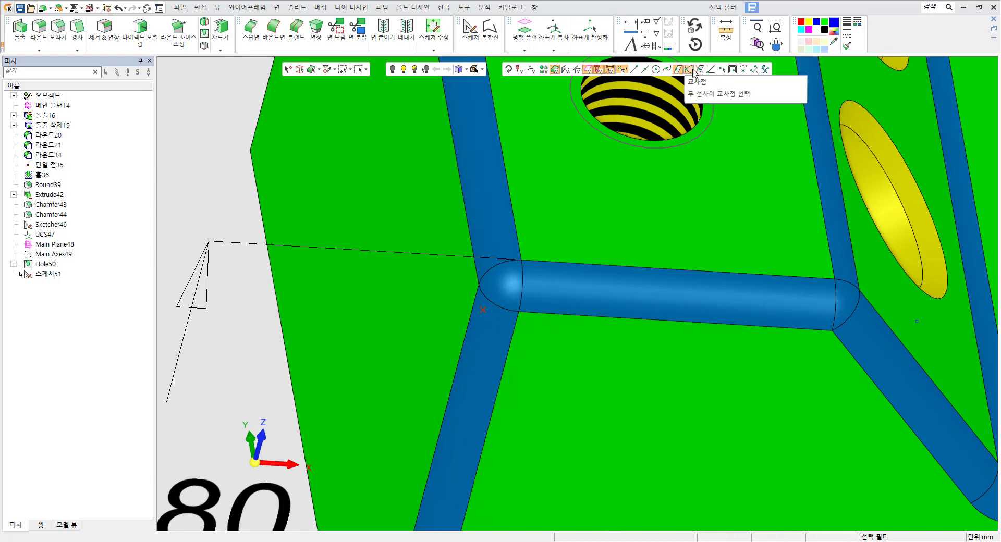
Enable the intersection-point option and pick the intersection of two edges at the front corner.
{"action": "left_click", "coordinate": [700, 69]}
{"action": "scroll", "coordinate": [612, 237], "scroll_direction": "down", "scroll_amount": 5}
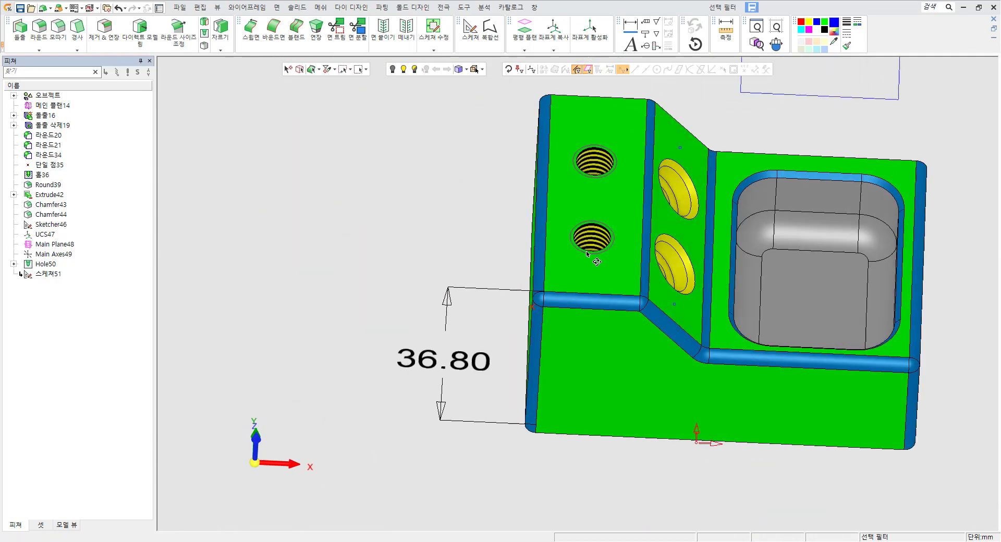
{"action": "scroll", "coordinate": [688, 245], "scroll_direction": "up", "scroll_amount": 5}
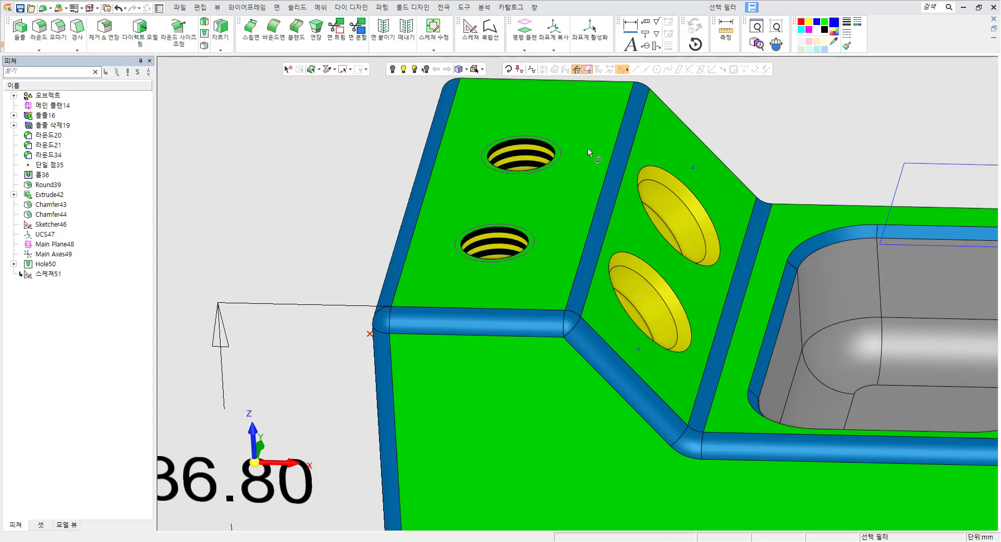
{"action": "middle_click_drag", "start_coordinate": [573, 180], "coordinate": [539, 264]}
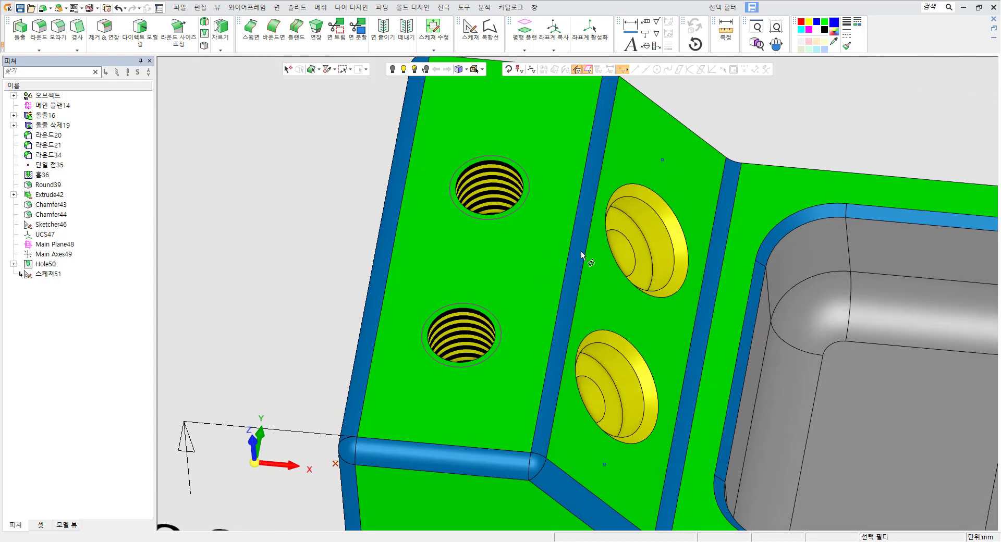
{"action": "middle_click", "coordinate": [763, 114]}
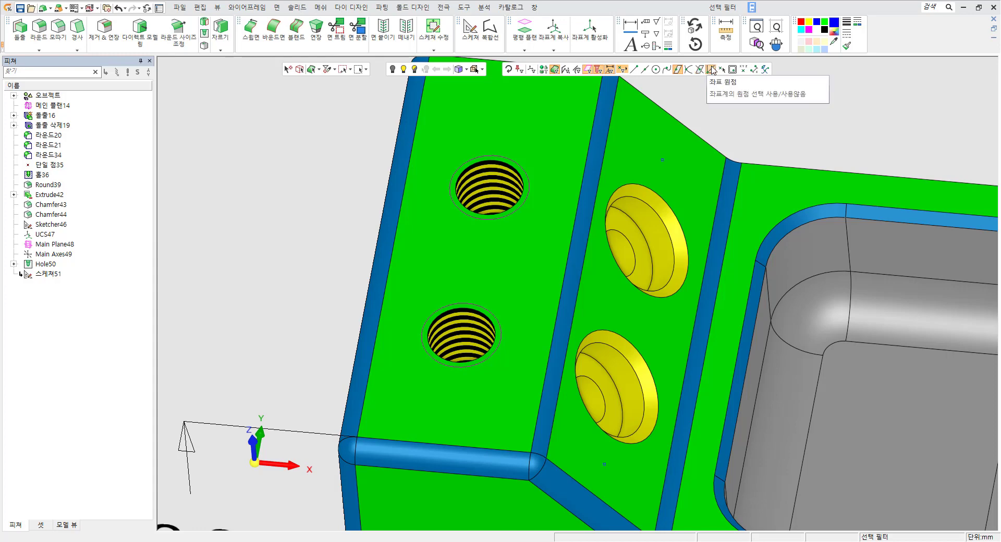
Toggle the coordinate-origin point option and another point filter option while viewing the part.
{"action": "left_click", "coordinate": [713, 71]}
{"action": "scroll", "coordinate": [722, 223], "scroll_direction": "down", "scroll_amount": 5}
{"action": "middle_click_drag", "start_coordinate": [649, 411], "coordinate": [625, 318], "text": "ctrl"}
{"action": "scroll", "coordinate": [626, 318], "scroll_direction": "up", "scroll_amount": 3}
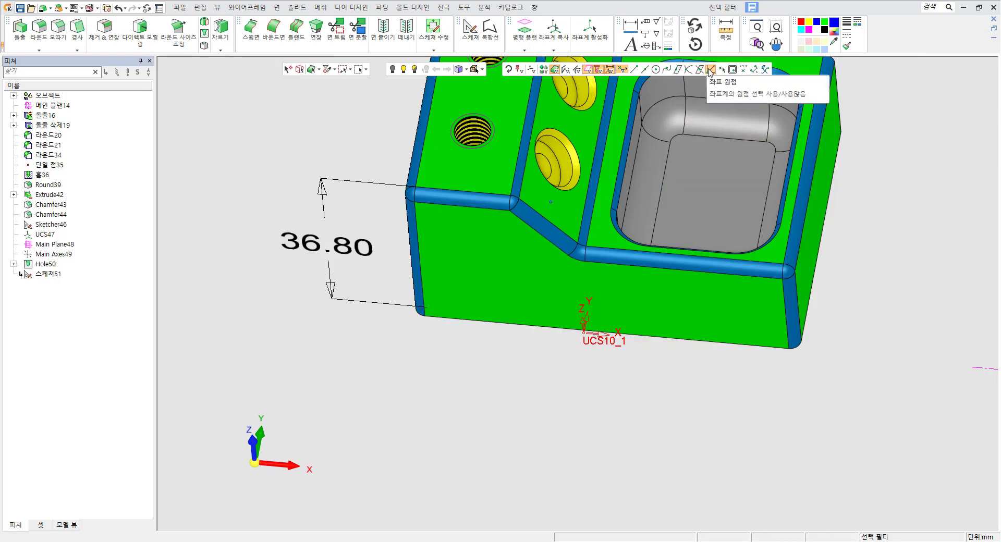
{"action": "left_click", "coordinate": [634, 69]}
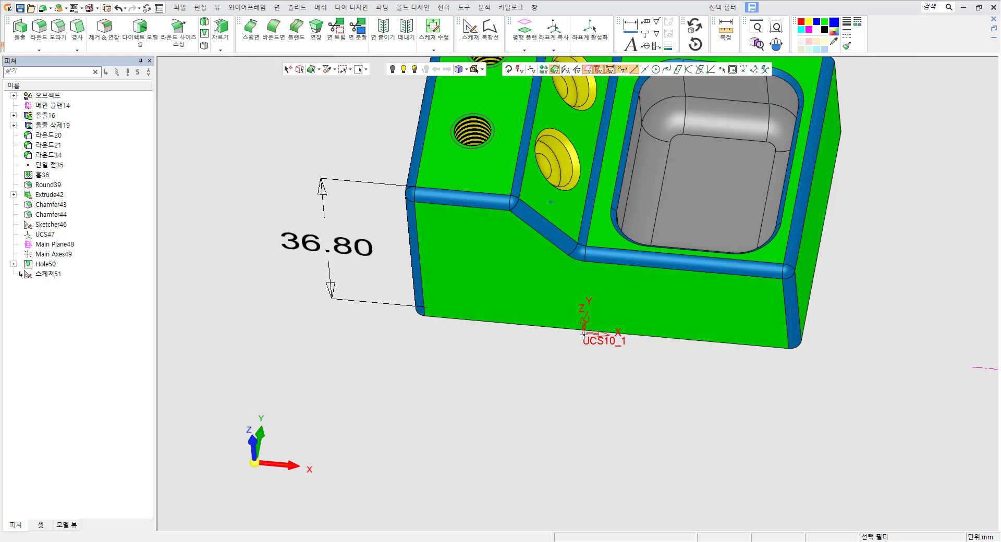
{"action": "middle_click_drag", "start_coordinate": [594, 342], "coordinate": [515, 407], "text": "ctrl"}
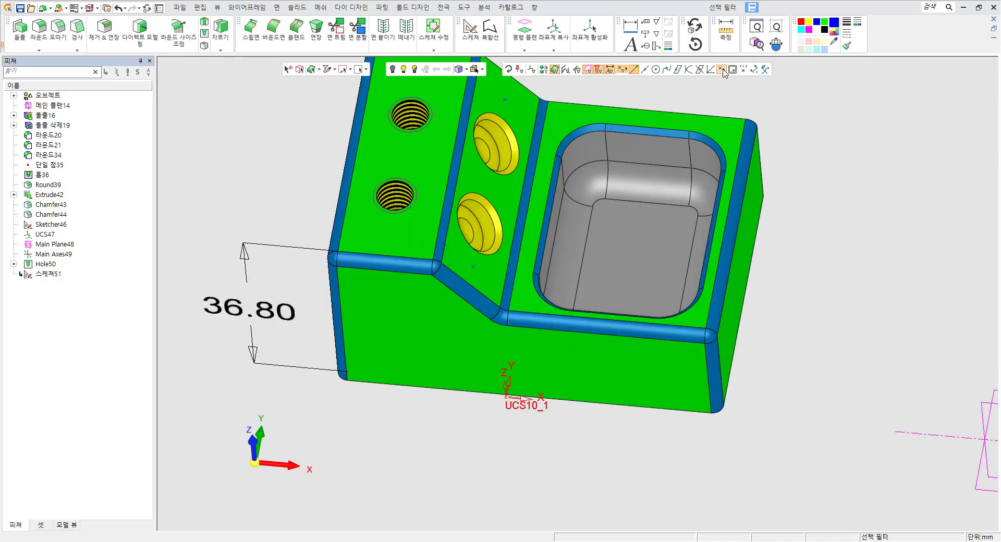
{"action": "scroll", "coordinate": [481, 112], "scroll_direction": "up", "scroll_amount": 6}
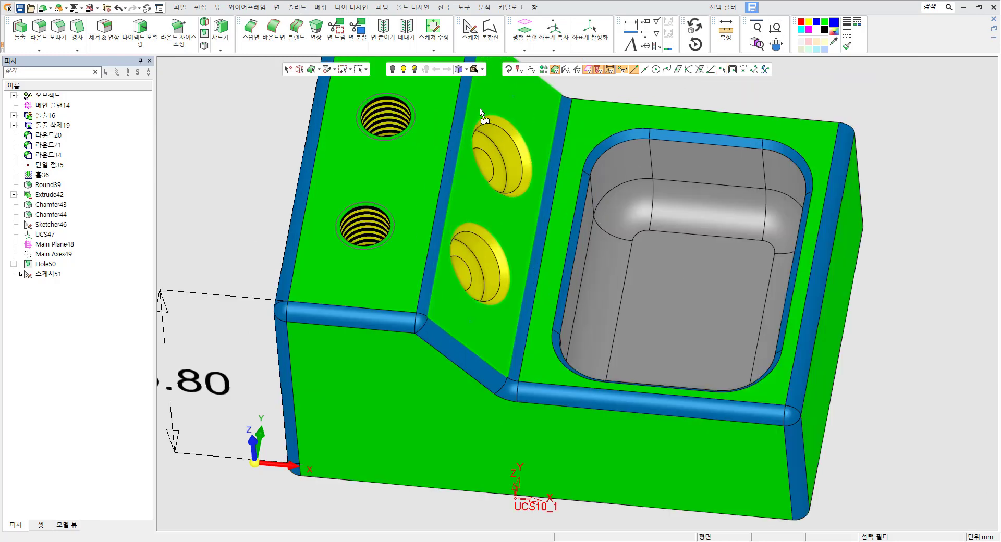
Start the point-by-selection command and enable another point filter option while zoomed in on the part.
{"action": "left_click", "coordinate": [246, 11]}
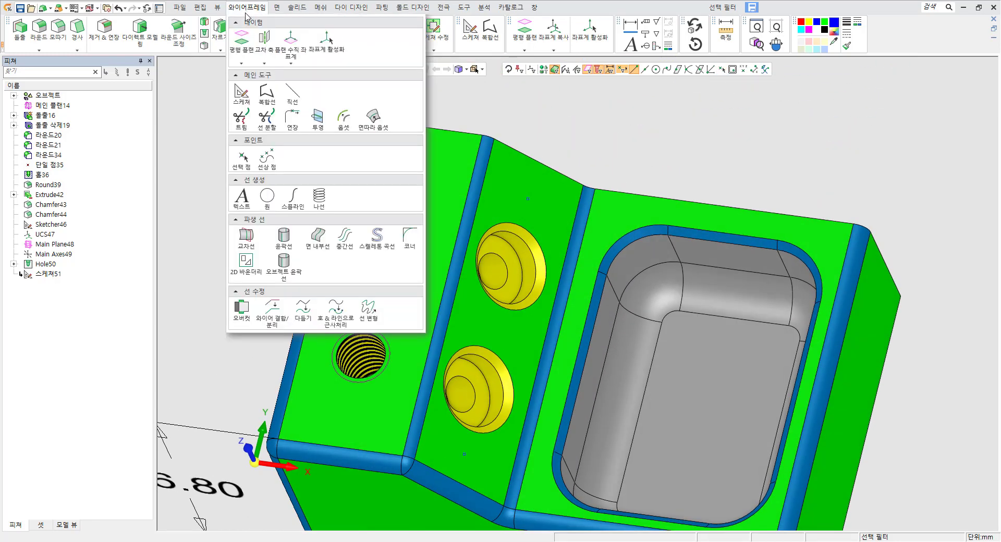
{"action": "left_click", "coordinate": [244, 165]}
{"action": "scroll", "coordinate": [594, 151], "scroll_direction": "up", "scroll_amount": 3}
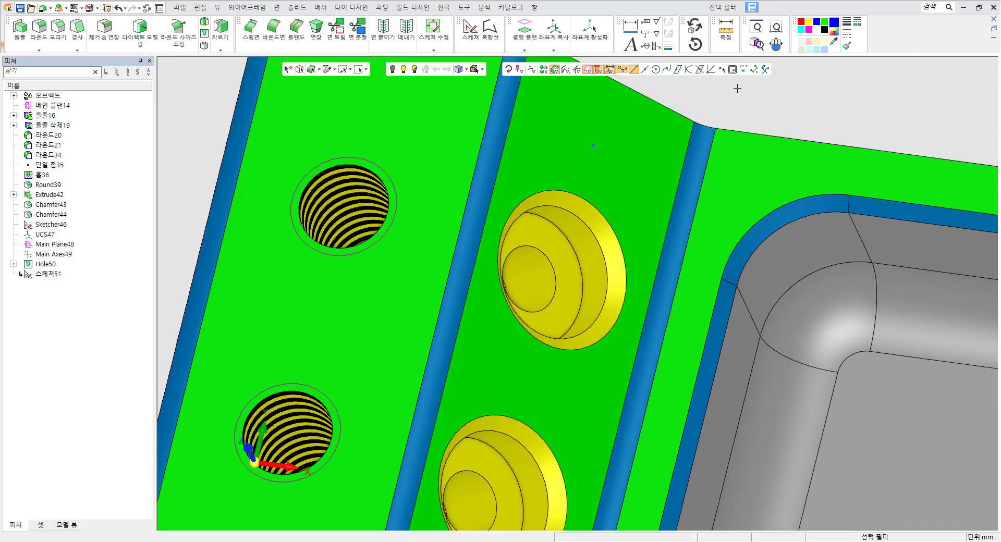
{"action": "left_click", "coordinate": [723, 71]}
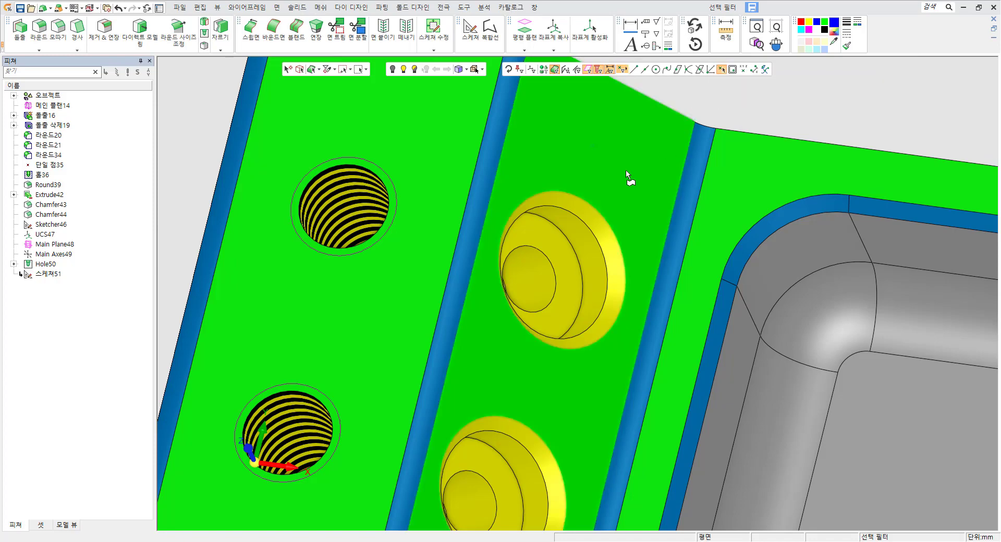
{"action": "scroll", "coordinate": [603, 142], "scroll_direction": "up", "scroll_amount": 3}
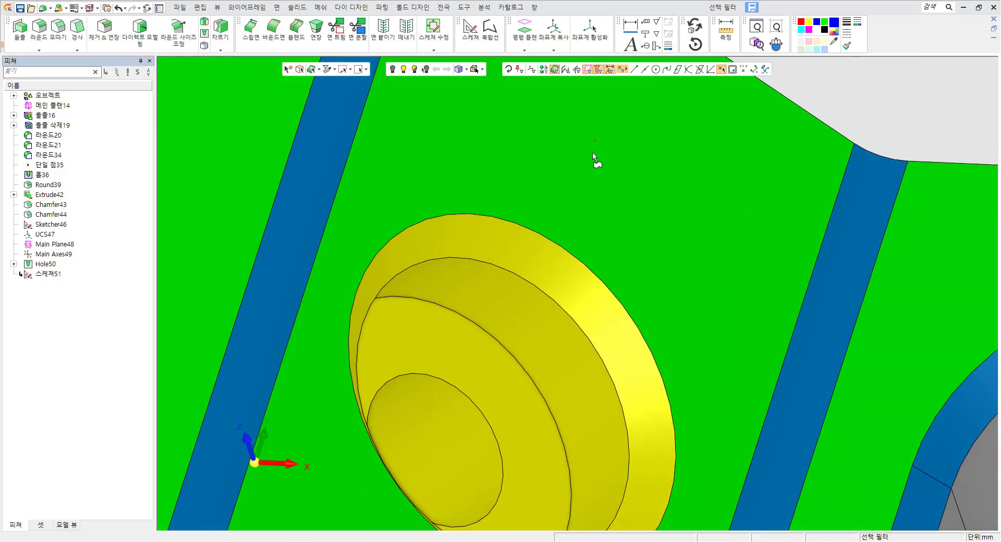
{"action": "scroll", "coordinate": [605, 178], "scroll_direction": "down", "scroll_amount": 5}
{"action": "scroll", "coordinate": [568, 433], "scroll_direction": "up", "scroll_amount": 3}
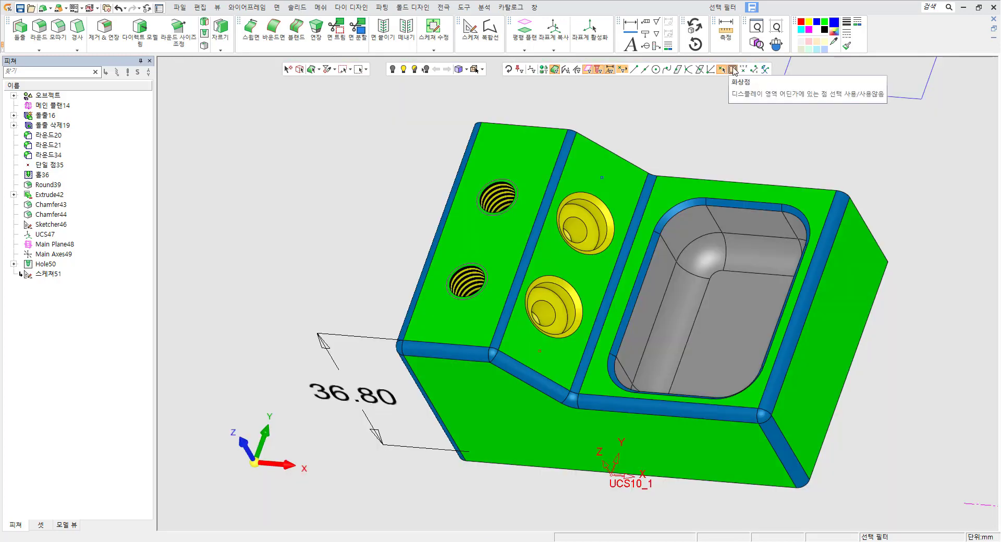
{"action": "scroll", "coordinate": [693, 233], "scroll_direction": "down", "scroll_amount": 3}
{"action": "scroll", "coordinate": [594, 438], "scroll_direction": "up", "scroll_amount": 2}
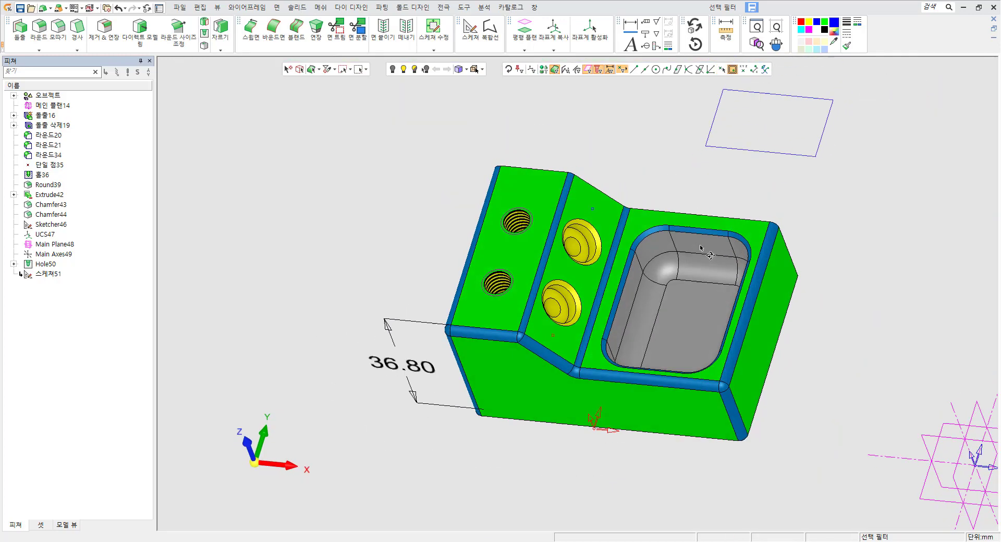
Place several points by picking in empty space around the part.
{"action": "middle_click_drag", "start_coordinate": [626, 423], "coordinate": [651, 404]}
{"action": "scroll", "coordinate": [469, 213], "scroll_direction": "down", "scroll_amount": 3}
{"action": "left_click", "coordinate": [738, 238]}
{"action": "left_click", "coordinate": [660, 405]}
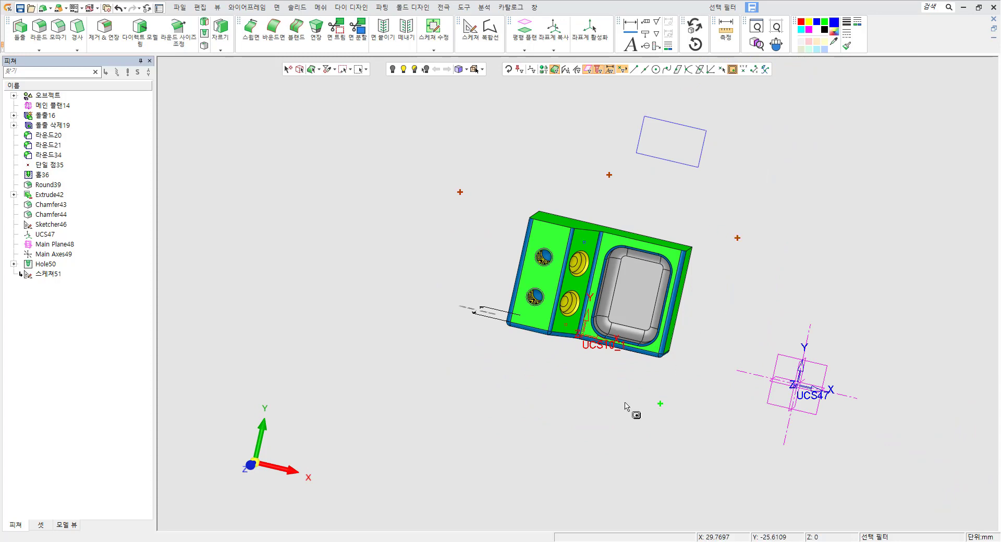
{"action": "left_click", "coordinate": [521, 388]}
{"action": "left_click", "coordinate": [489, 264]}
{"action": "middle_click_drag", "start_coordinate": [580, 316], "coordinate": [625, 233]}
Open the coordinate offset input, set Z to 10, and pick the UCS10_1 origin to place an offset point.
{"action": "left_click", "coordinate": [743, 69]}
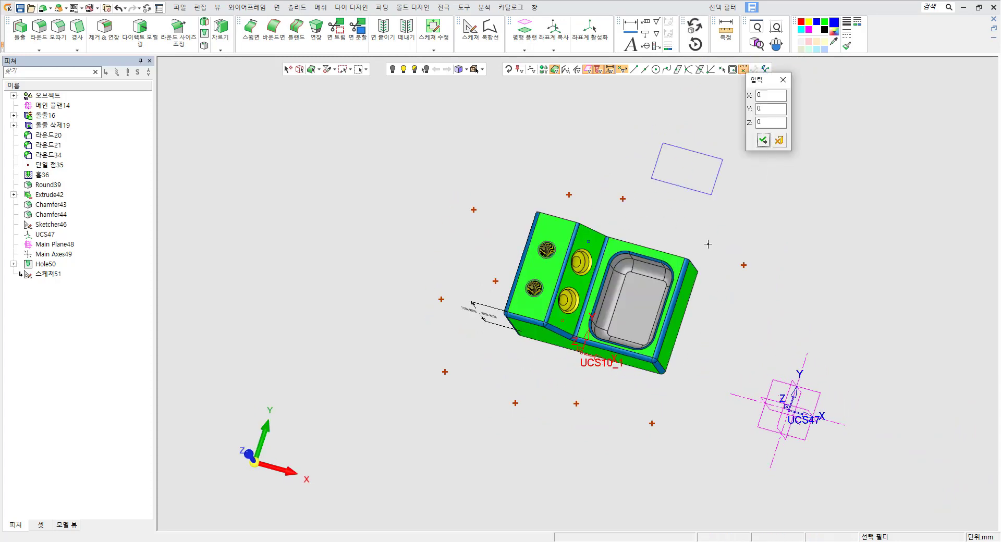
{"action": "left_click_drag", "start_coordinate": [762, 73], "coordinate": [761, 177]}
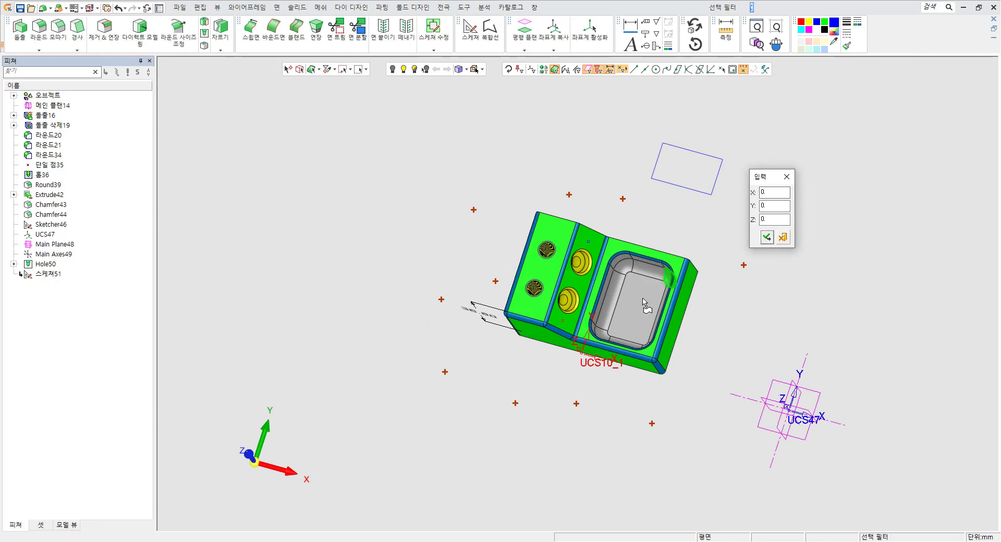
{"action": "scroll", "coordinate": [583, 368], "scroll_direction": "up", "scroll_amount": 4}
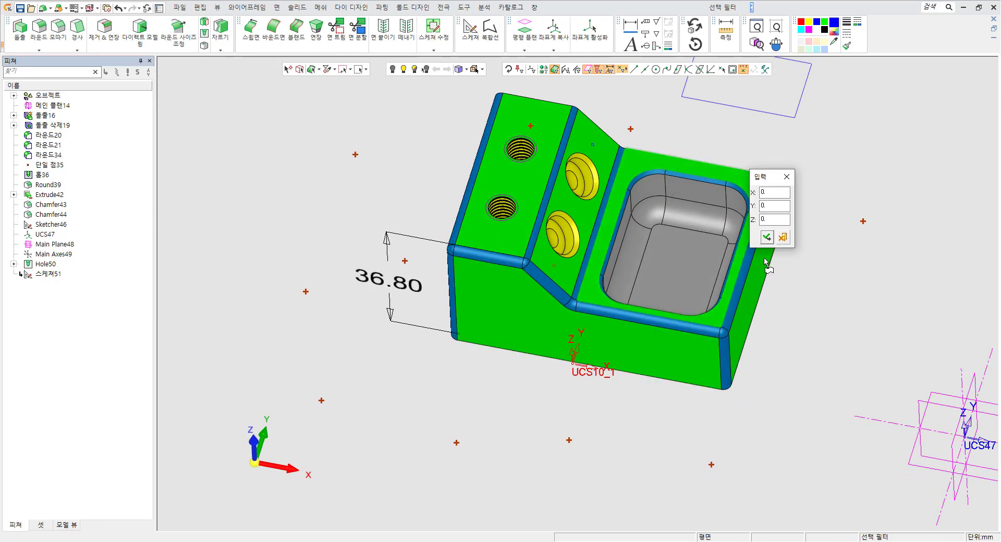
{"action": "type", "text": "1"}
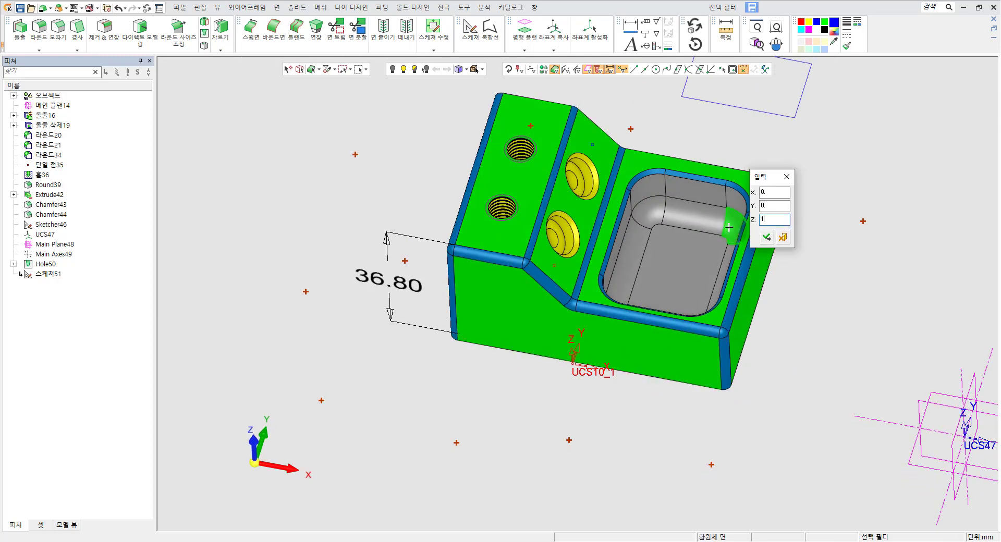
{"action": "type", "text": "0"}
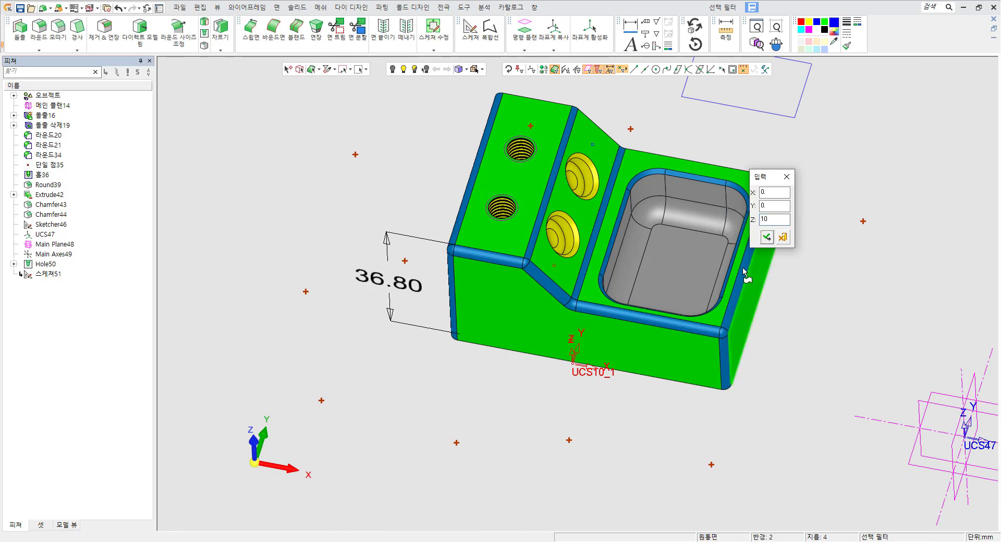
{"action": "scroll", "coordinate": [561, 313], "scroll_direction": "up", "scroll_amount": 4}
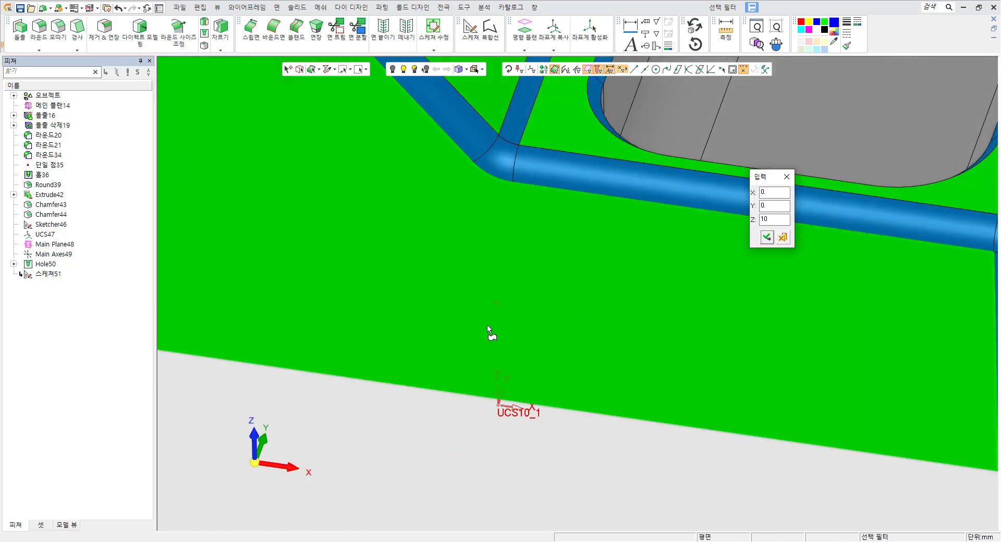
{"action": "left_click", "coordinate": [499, 406]}
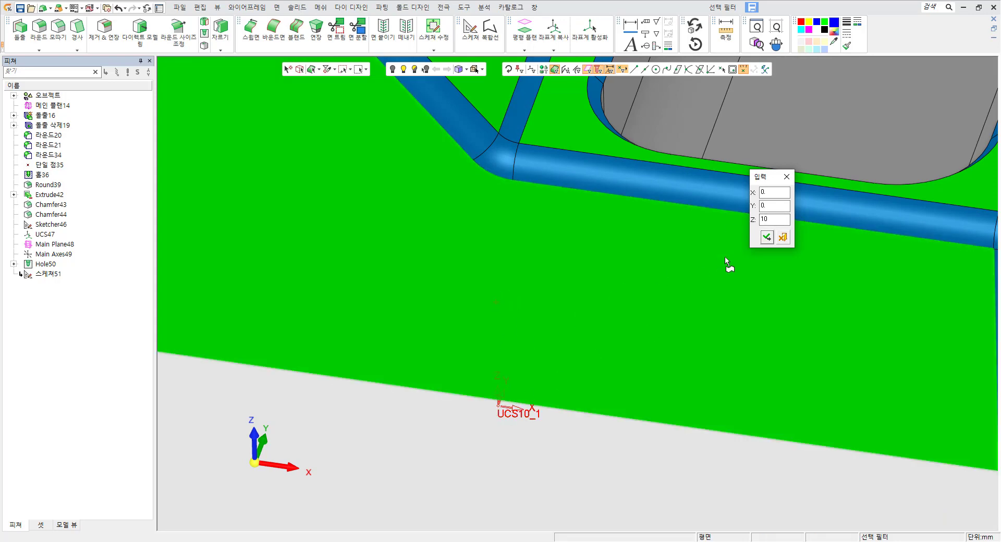
{"action": "left_click", "coordinate": [767, 238]}
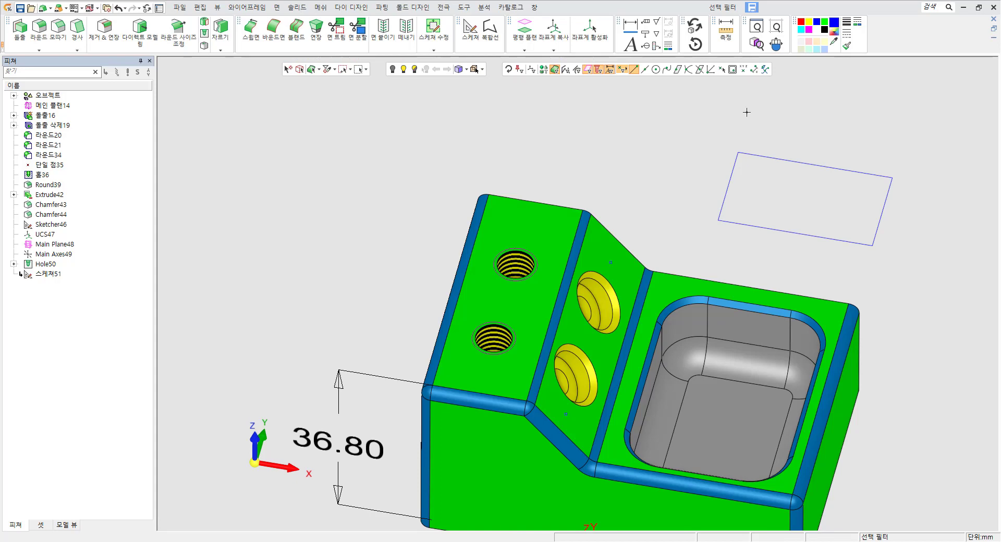
Switch to the incremental offset option and place a point offset Z 10 from the part's top-left corner.
{"action": "left_click", "coordinate": [754, 70]}
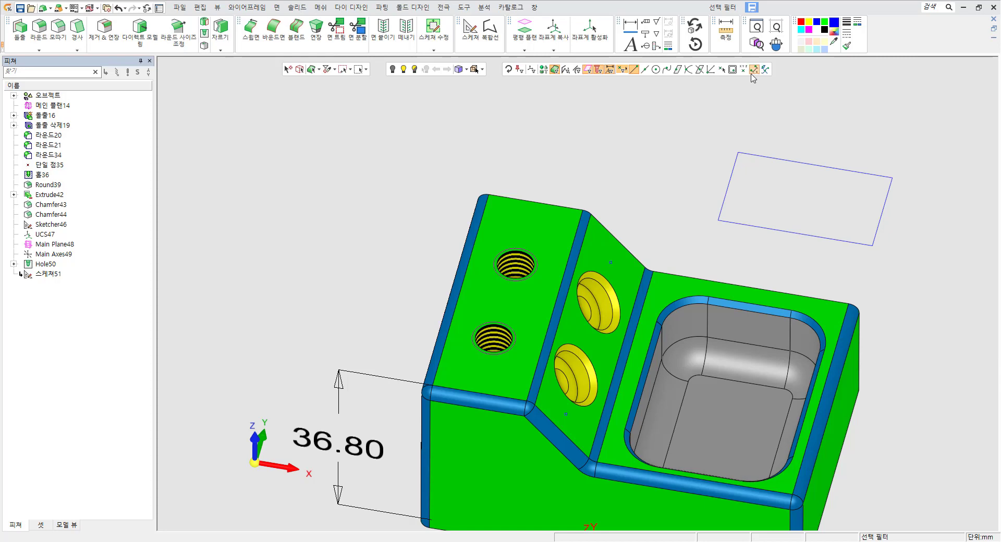
{"action": "left_click", "coordinate": [490, 197]}
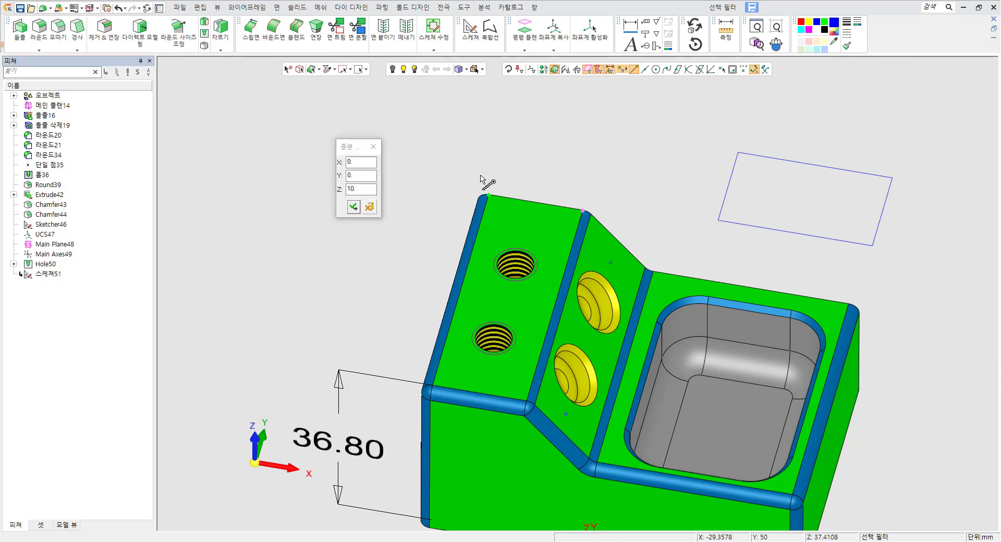
{"action": "scroll", "coordinate": [483, 180], "scroll_direction": "up", "scroll_amount": 3}
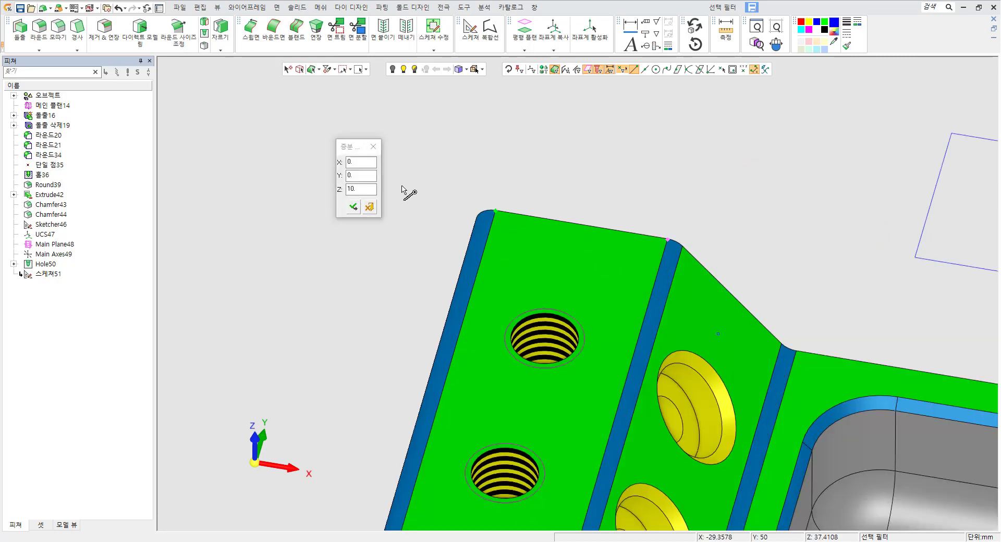
{"action": "left_click", "coordinate": [353, 206]}
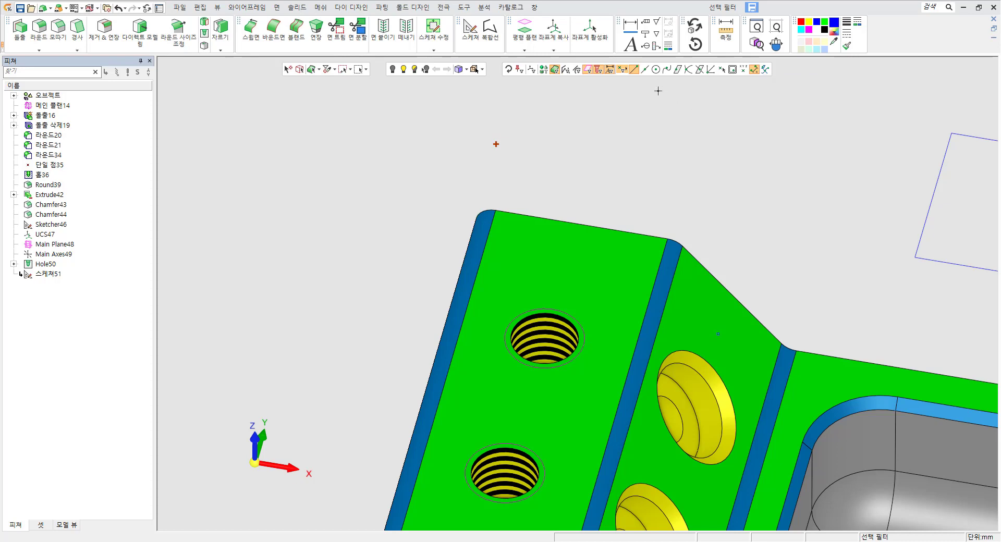
Toggle several point filter options and reset the selection filters.
{"action": "left_click", "coordinate": [666, 69]}
{"action": "left_click", "coordinate": [765, 69]}
{"action": "left_click", "coordinate": [645, 70]}
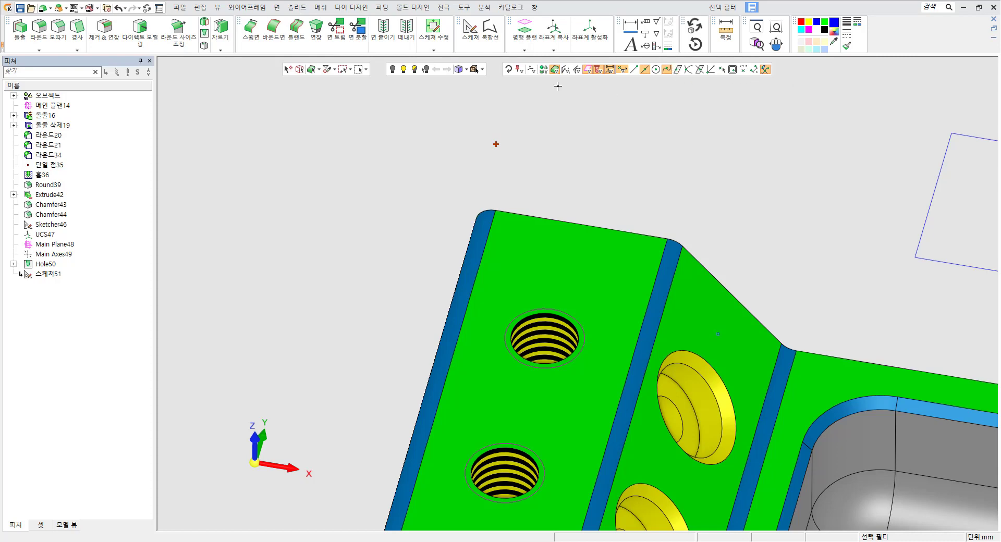
{"action": "left_click", "coordinate": [509, 71]}
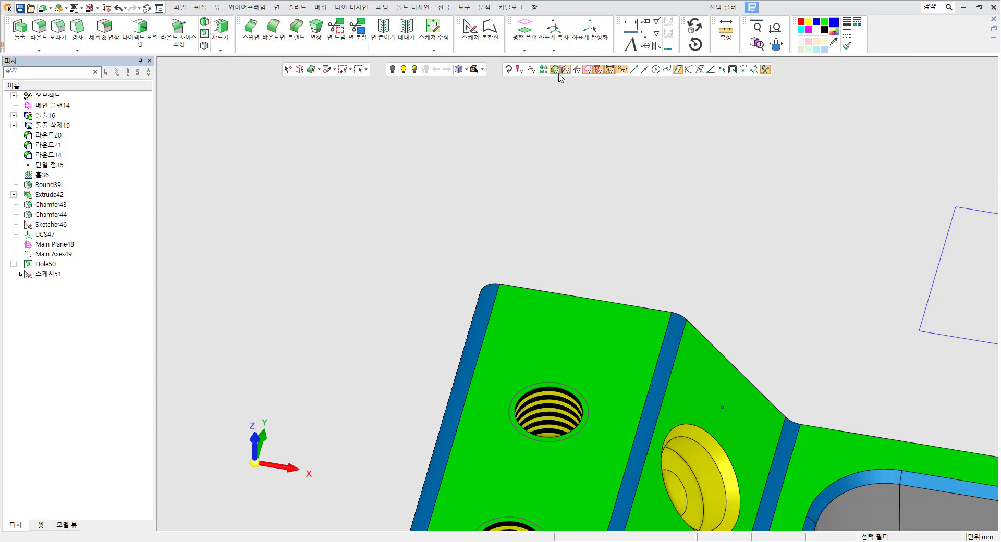
Toggle the sketch, edge and line, and face selection filters on and off.
{"action": "scroll", "coordinate": [618, 280], "scroll_direction": "down", "scroll_amount": 3}
{"action": "middle_click_drag", "start_coordinate": [618, 280], "coordinate": [580, 261], "text": "ctrl"}
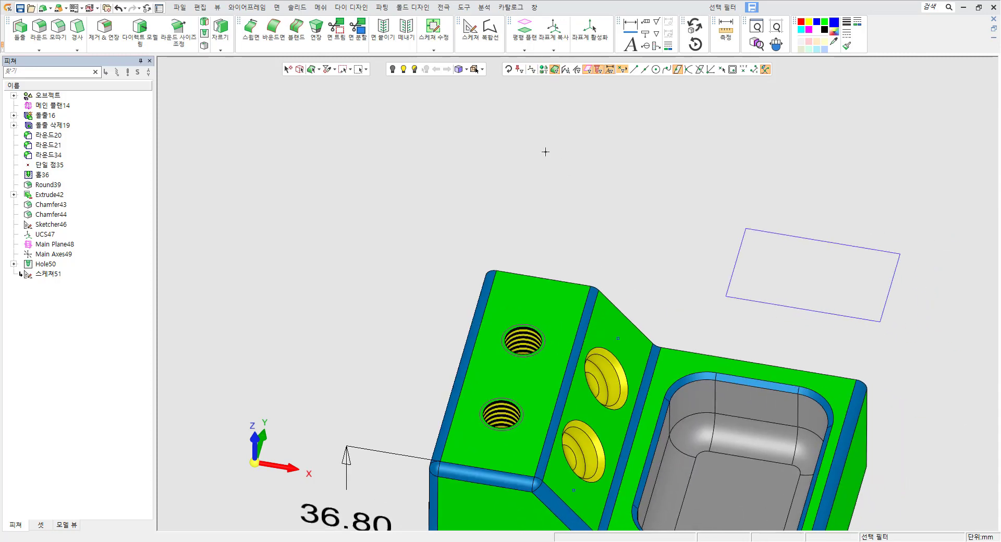
{"action": "middle_click_drag", "start_coordinate": [540, 163], "coordinate": [515, 179], "text": "ctrl"}
{"action": "left_click", "coordinate": [546, 72]}
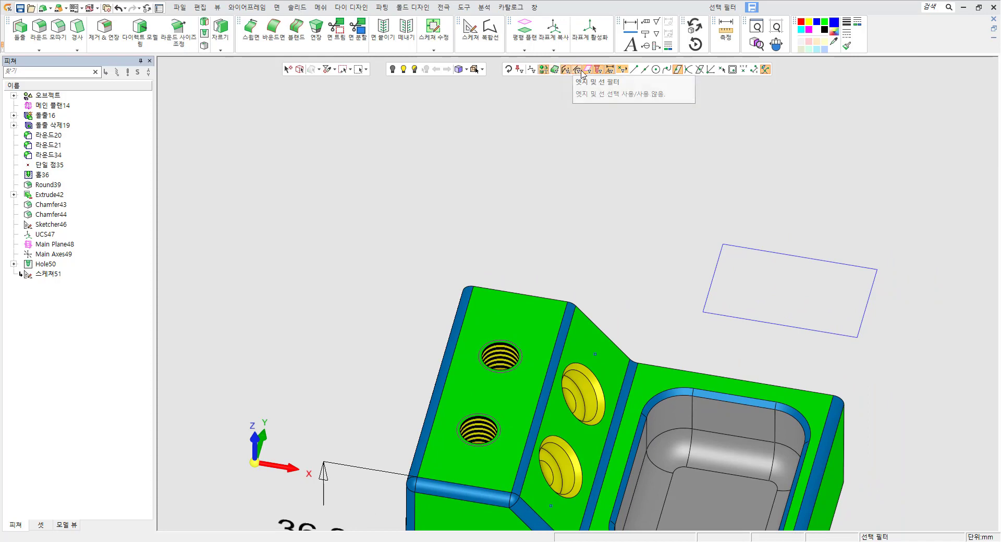
{"action": "left_click", "coordinate": [557, 71]}
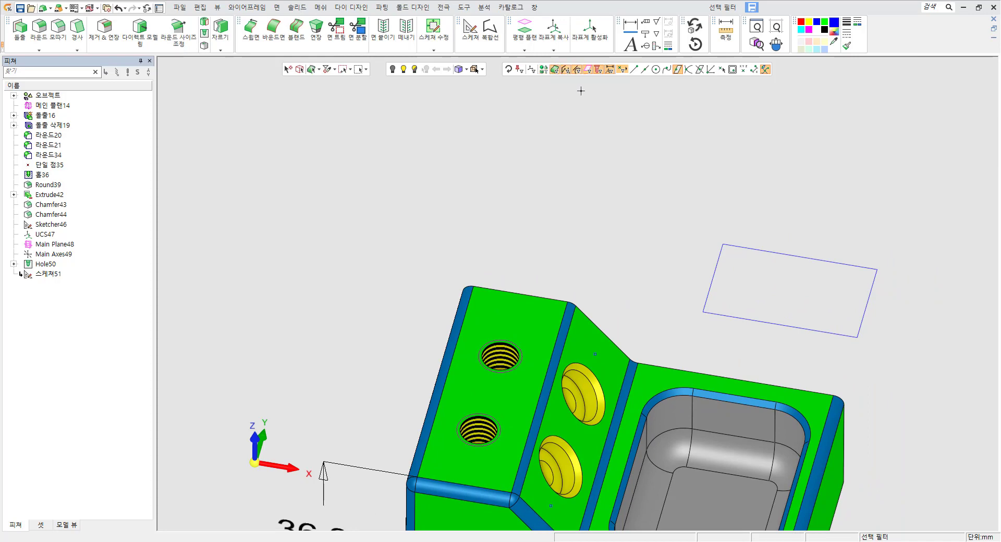
{"action": "scroll", "coordinate": [546, 79], "scroll_direction": "up", "scroll_amount": 2}
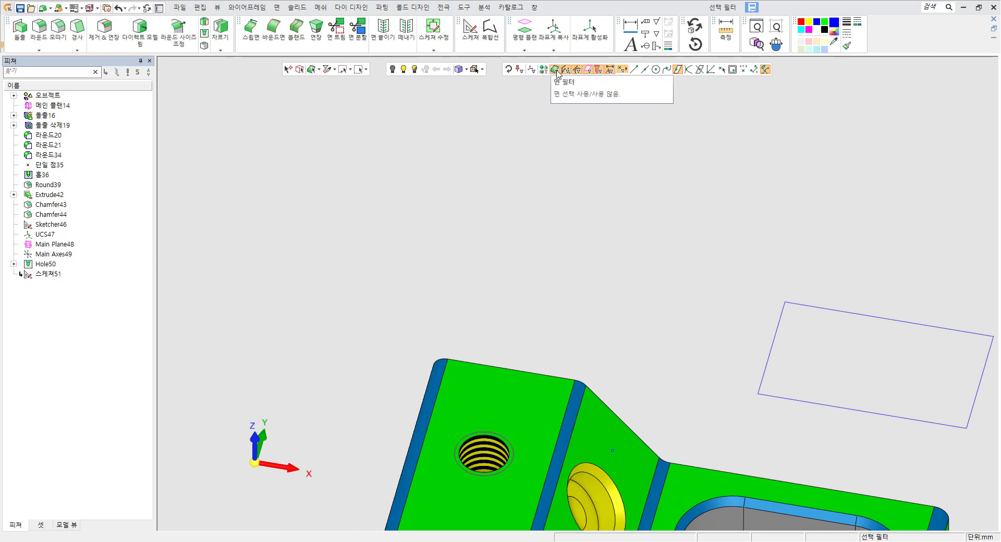
{"action": "double_click", "coordinate": [557, 72]}
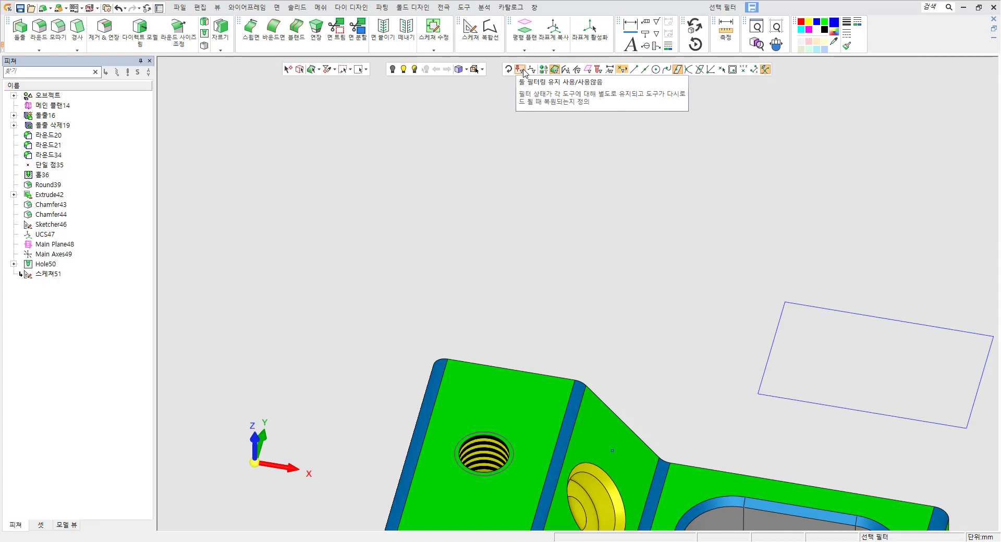
{"action": "scroll", "coordinate": [612, 239], "scroll_direction": "down", "scroll_amount": 3}
{"action": "middle_click_drag", "start_coordinate": [617, 322], "coordinate": [570, 234], "text": "ctrl"}
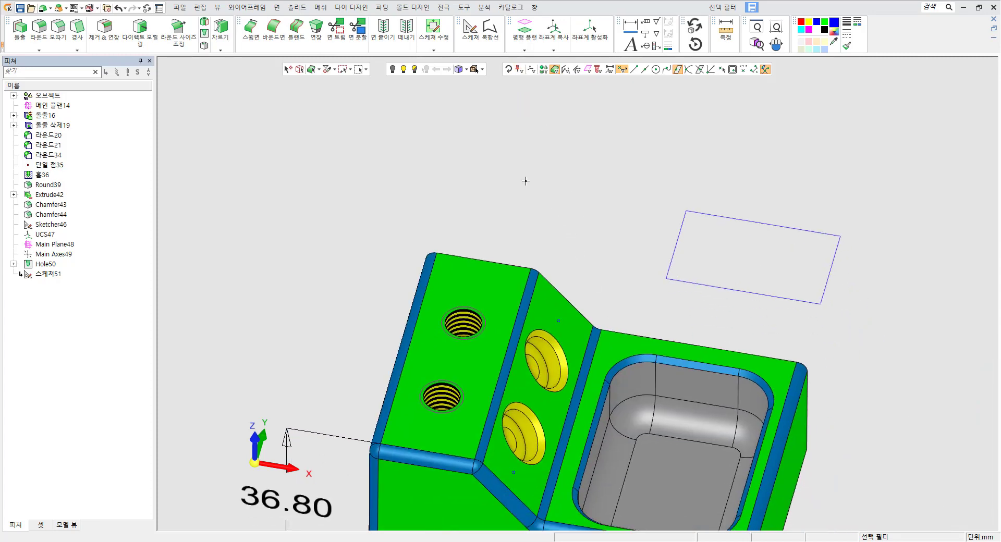
Start an Extrude, toggle the face, edge and sketch filters available in it, and leave the command.
{"action": "left_click", "coordinate": [20, 28]}
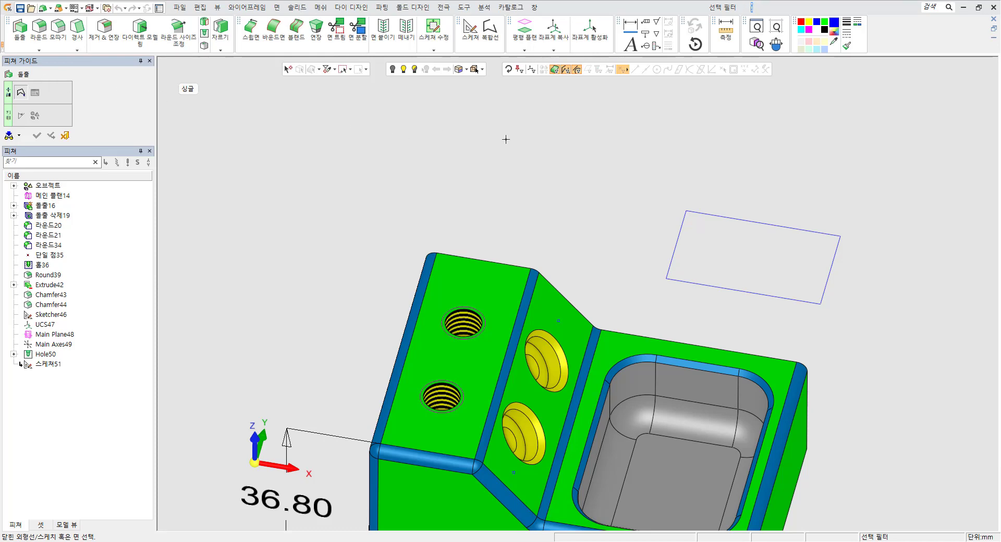
{"action": "left_click", "coordinate": [580, 72]}
{"action": "left_click", "coordinate": [566, 72]}
{"action": "left_click", "coordinate": [555, 72]}
{"action": "left_click", "coordinate": [508, 74]}
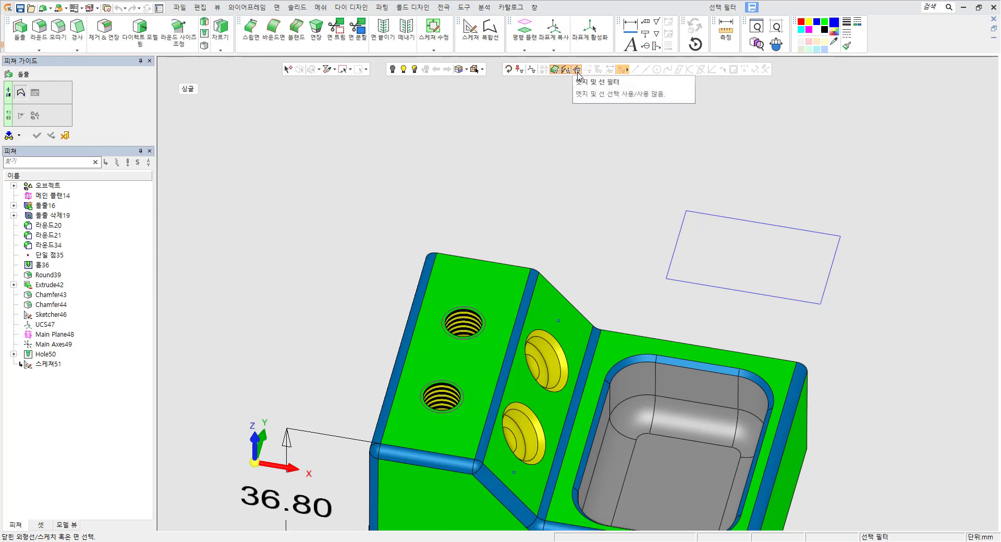
{"action": "left_click", "coordinate": [555, 71]}
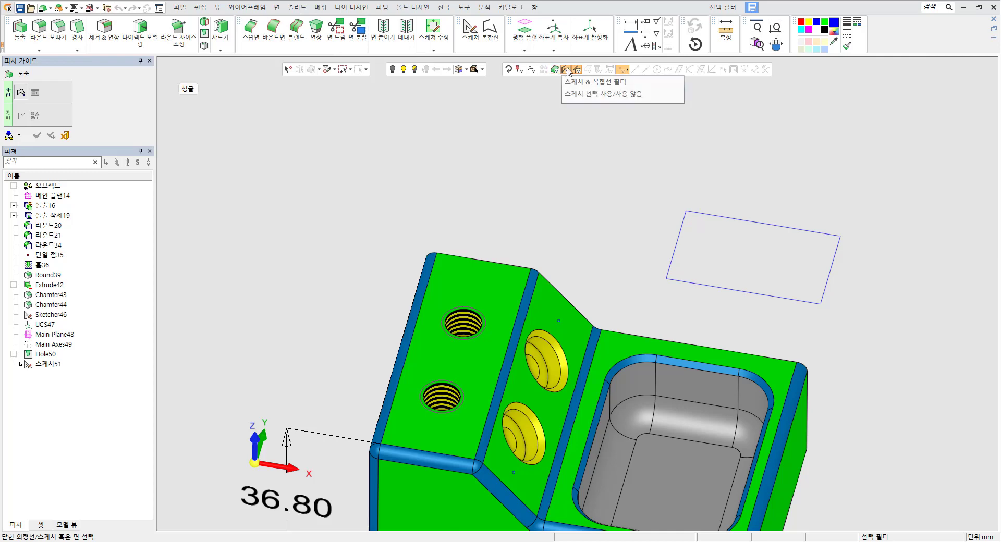
{"action": "left_click", "coordinate": [566, 71]}
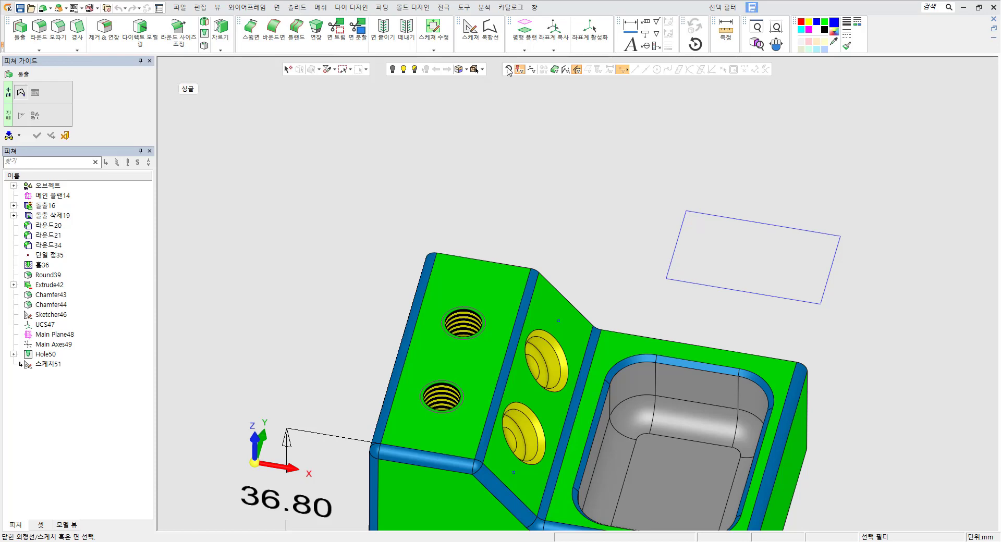
{"action": "key", "text": "Escape"}
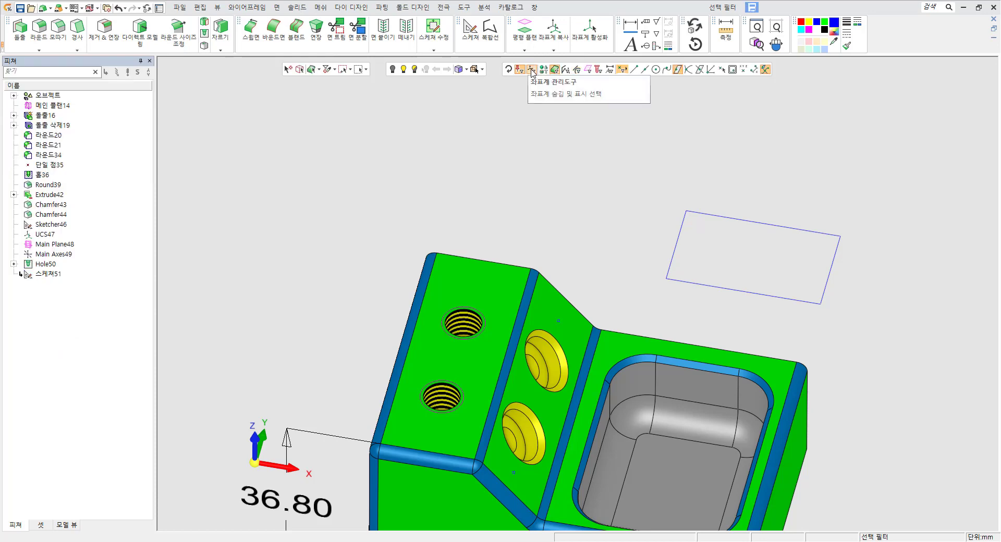
Open the coordinate system manager, list all coordinate systems in the active component, and hide UCS47.
{"action": "left_click", "coordinate": [532, 69]}
{"action": "scroll", "coordinate": [605, 276], "scroll_direction": "down", "scroll_amount": 3}
{"action": "middle_click_drag", "start_coordinate": [608, 283], "coordinate": [590, 187]}
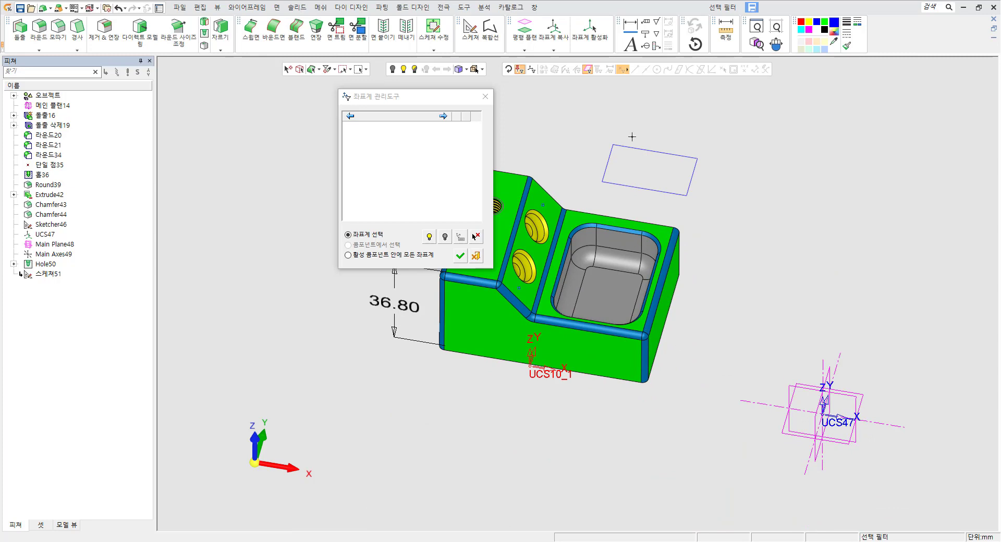
{"action": "left_click", "coordinate": [365, 255]}
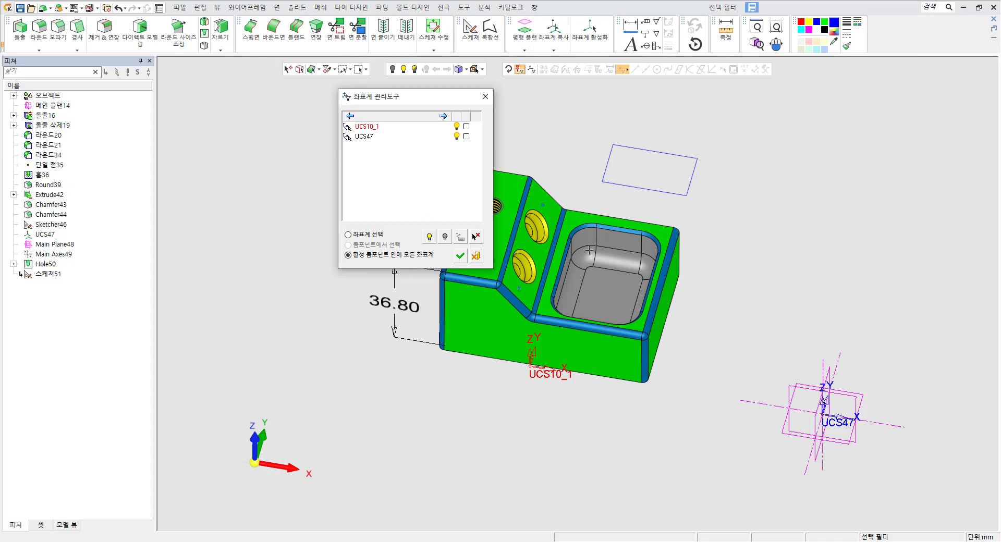
{"action": "left_click_drag", "start_coordinate": [414, 99], "coordinate": [312, 102]}
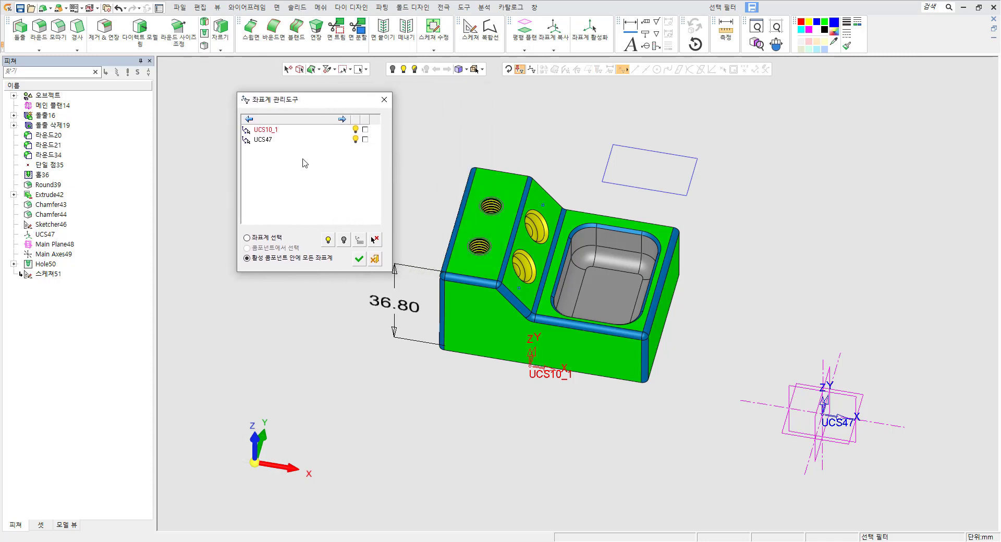
{"action": "left_click", "coordinate": [271, 141]}
{"action": "left_click", "coordinate": [268, 130]}
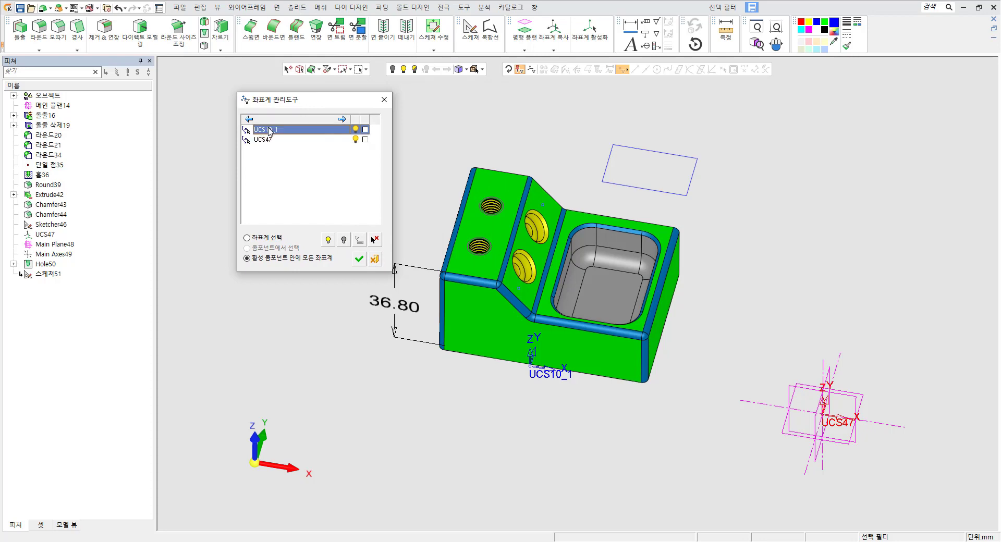
{"action": "left_click", "coordinate": [344, 239]}
{"action": "left_click", "coordinate": [329, 241]}
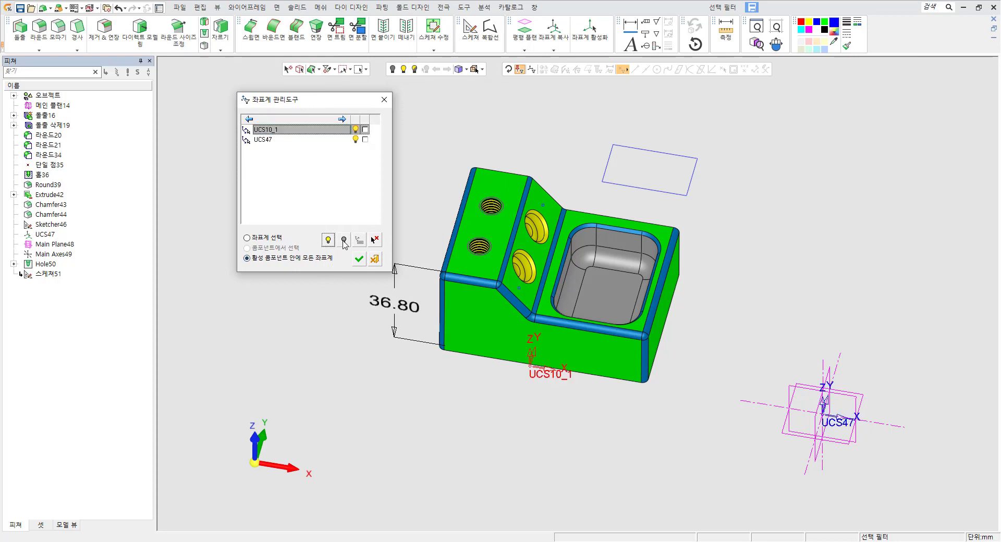
{"action": "left_click", "coordinate": [345, 244]}
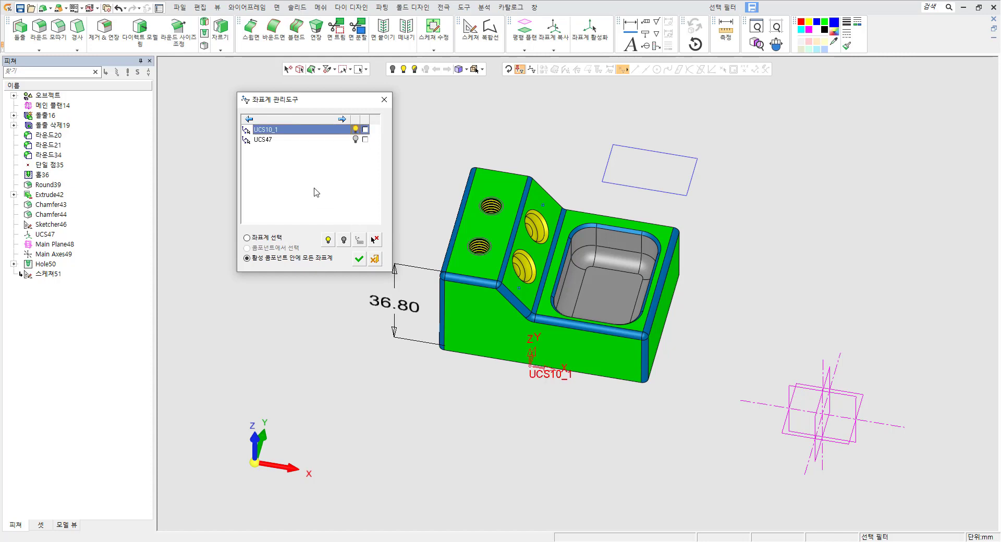
Try to rename UCS10_1 and close the coordinate system manager.
{"action": "right_click", "coordinate": [271, 130]}
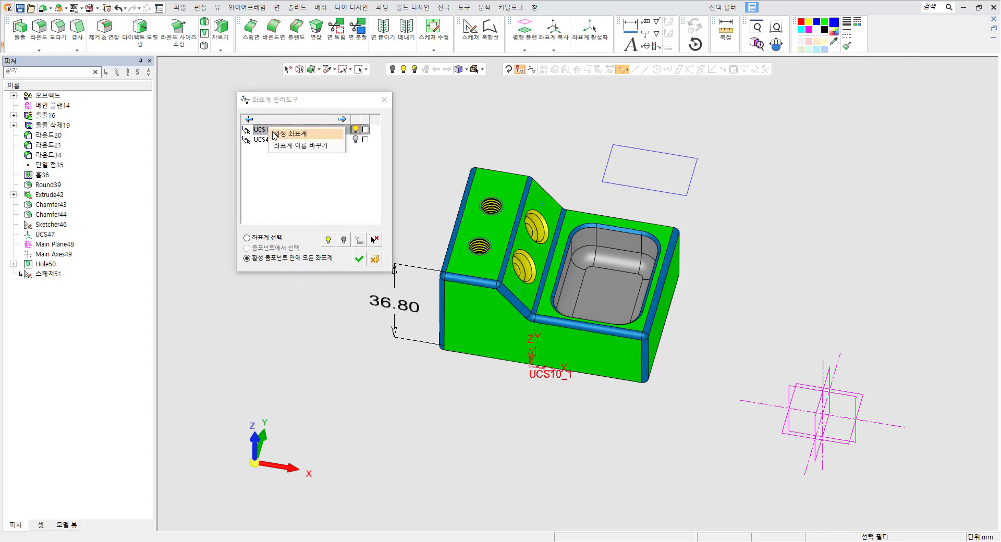
{"action": "left_click", "coordinate": [307, 147]}
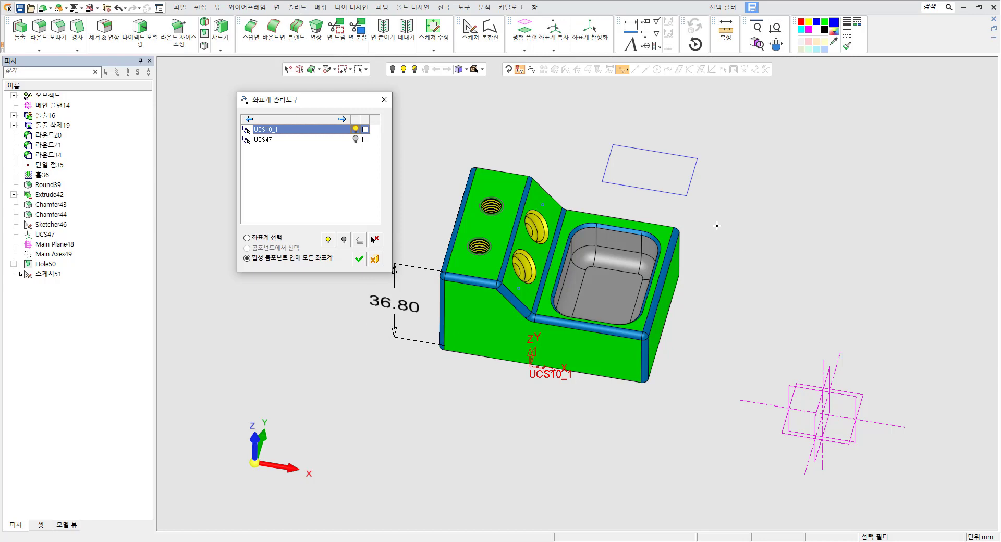
{"action": "left_click", "coordinate": [375, 259]}
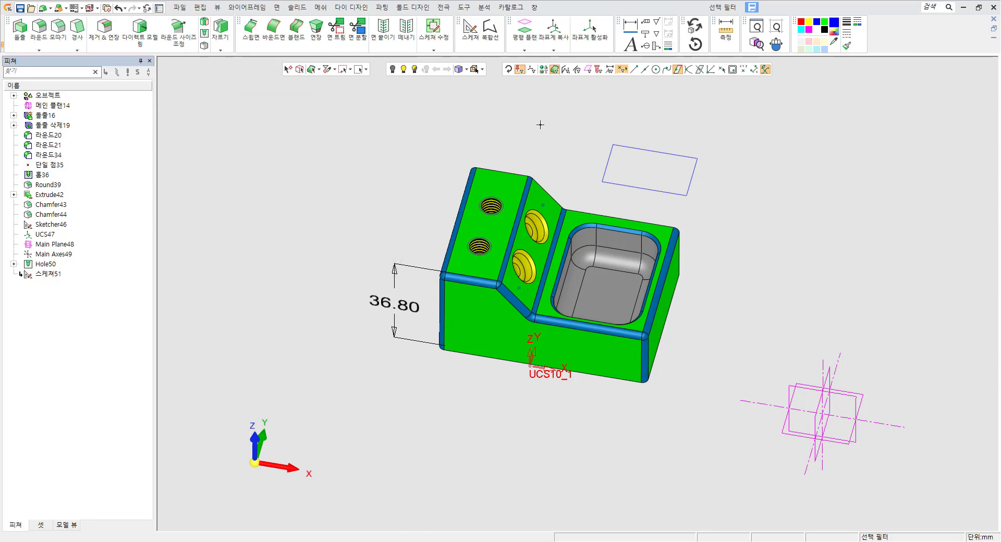